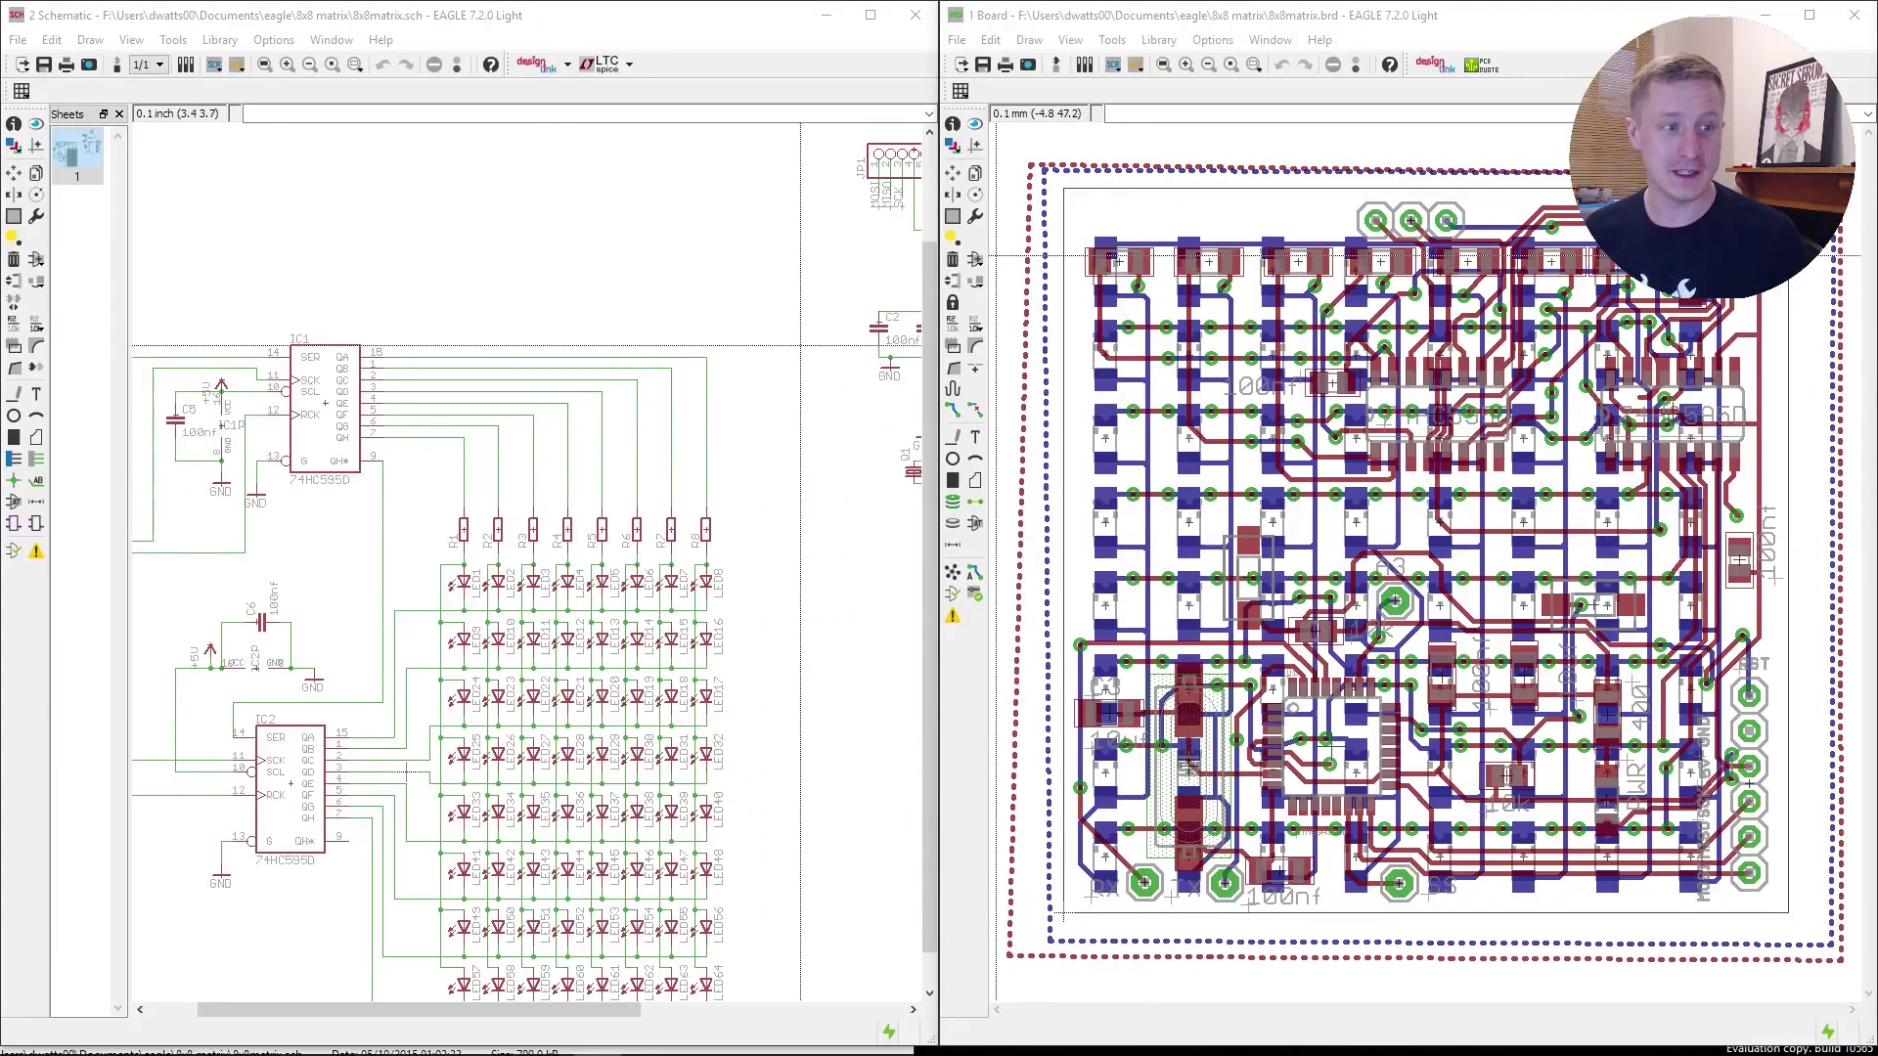
# - Examine the 8x8 LED matrix and its two 74HC595D shift registers in the schematic
pyautogui.scroll(-3, 416, 573)
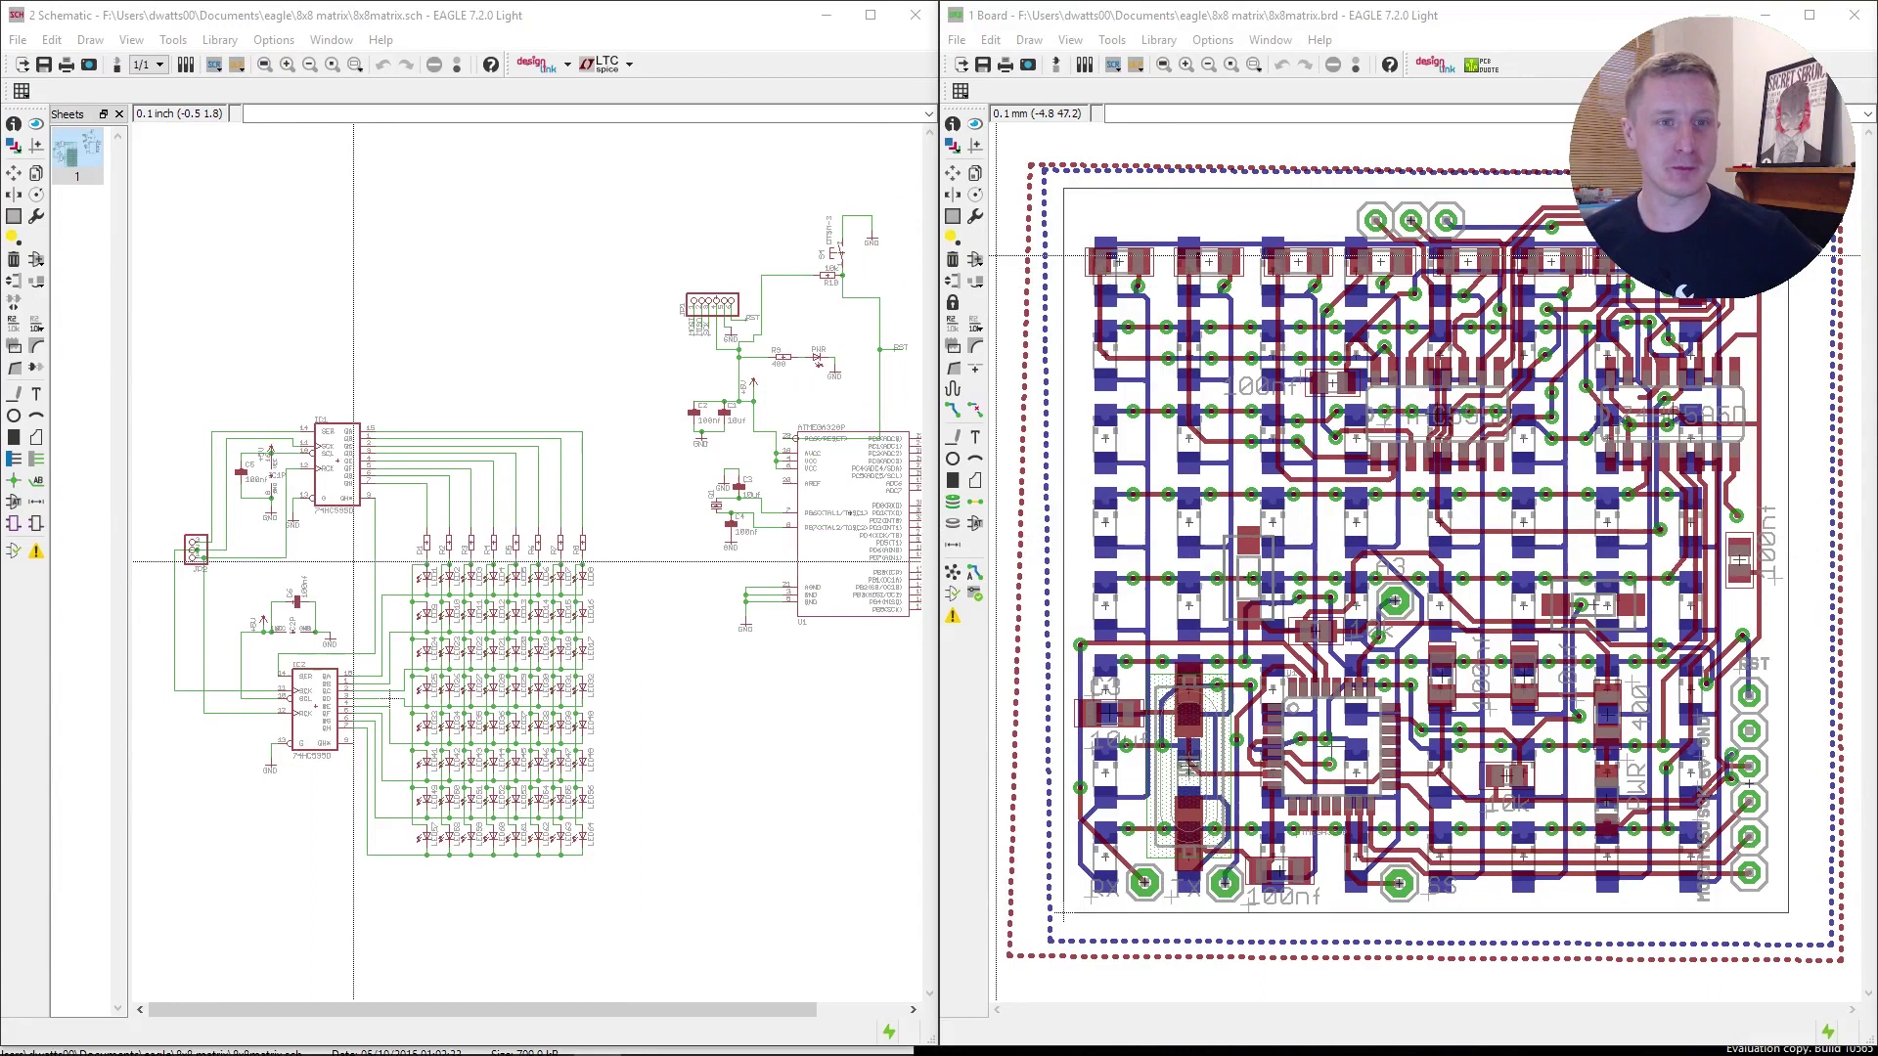
pyautogui.scroll(3, 346, 577)
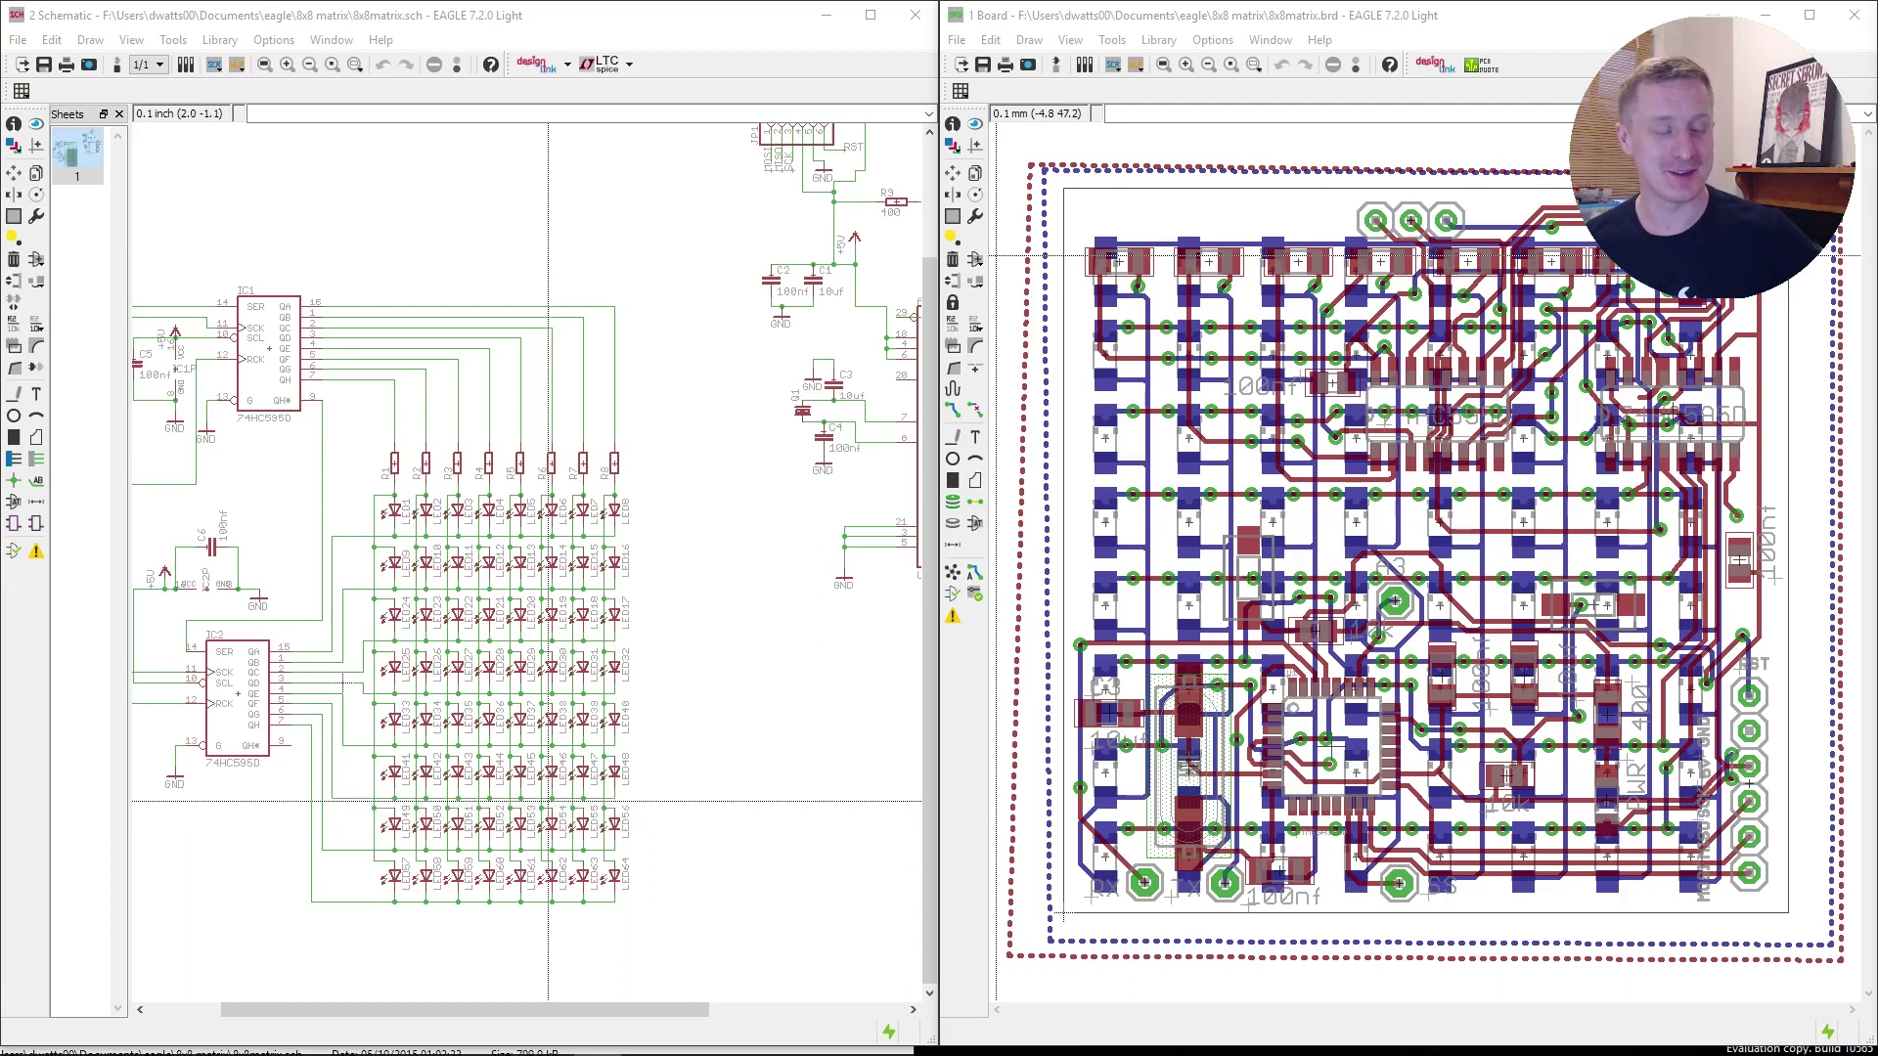
pyautogui.scroll(-1, 548, 800)
pyautogui.scroll(2, 229, 715)
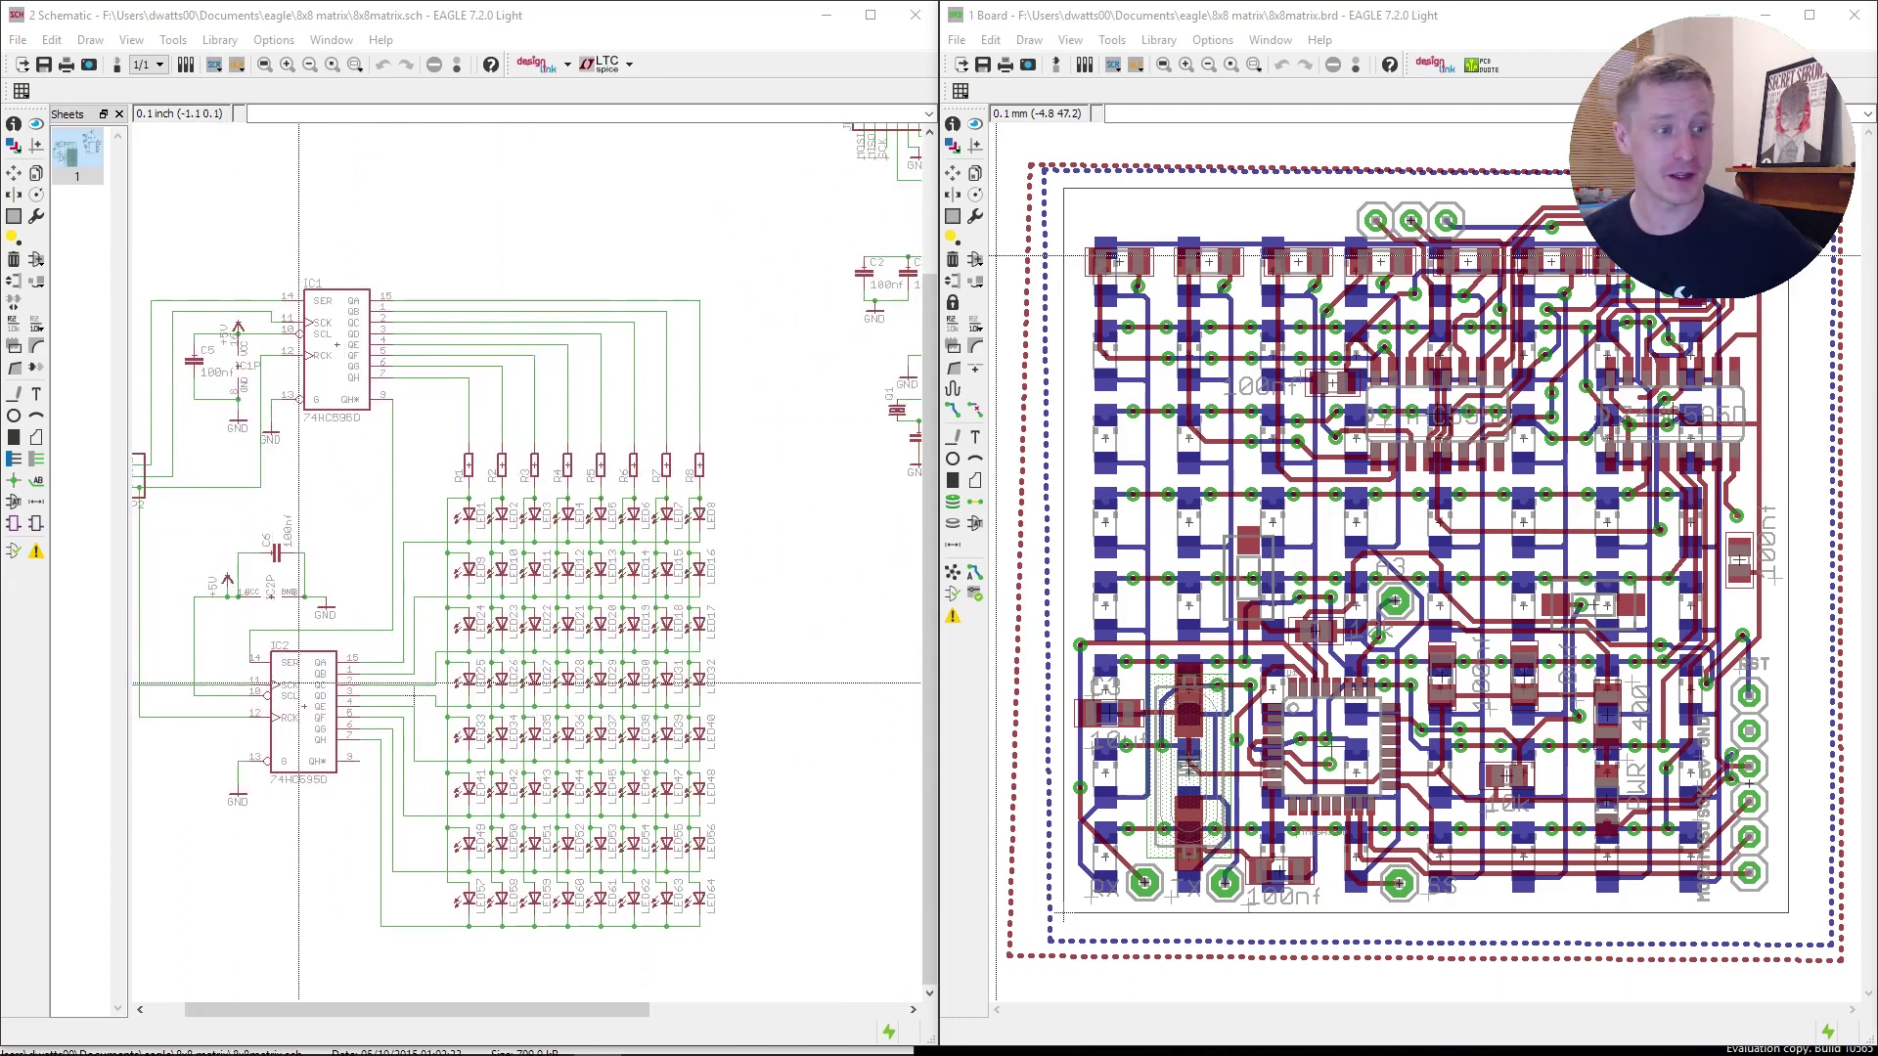
pyautogui.rightClick(297, 683)
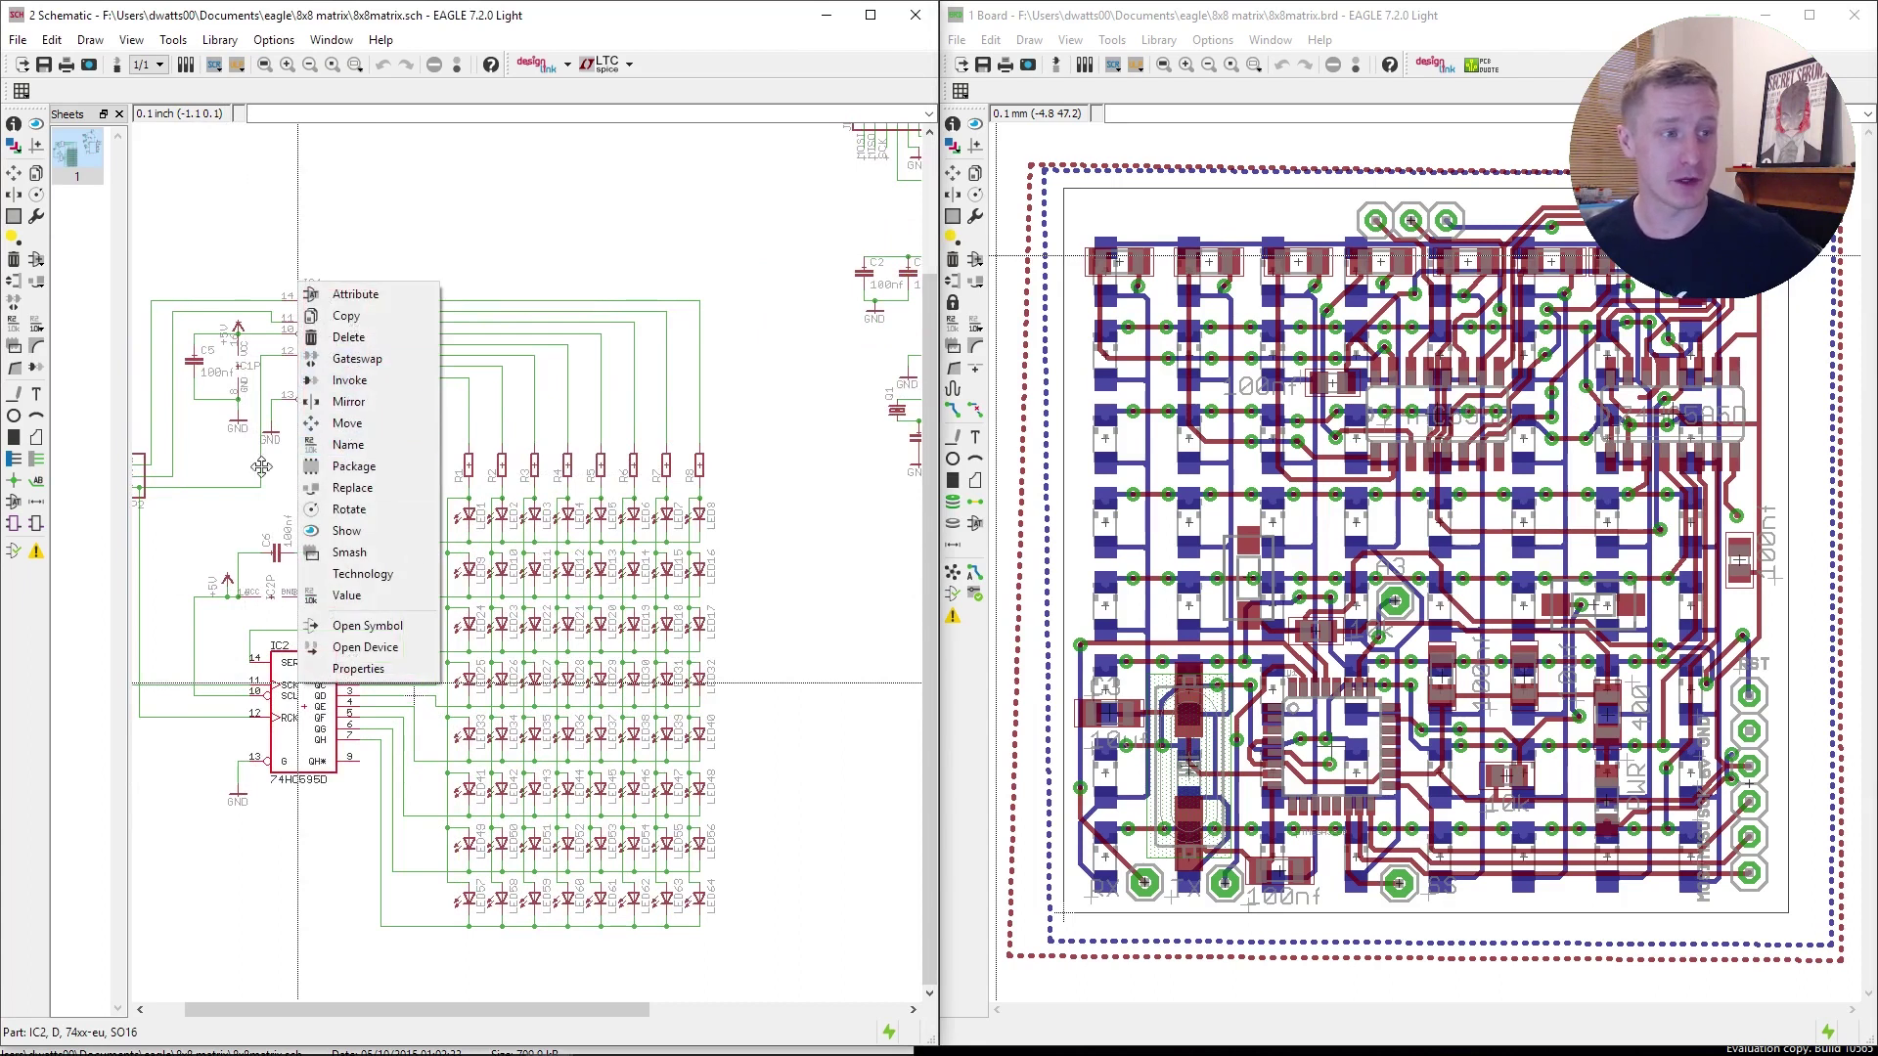
pyautogui.press('Escape')
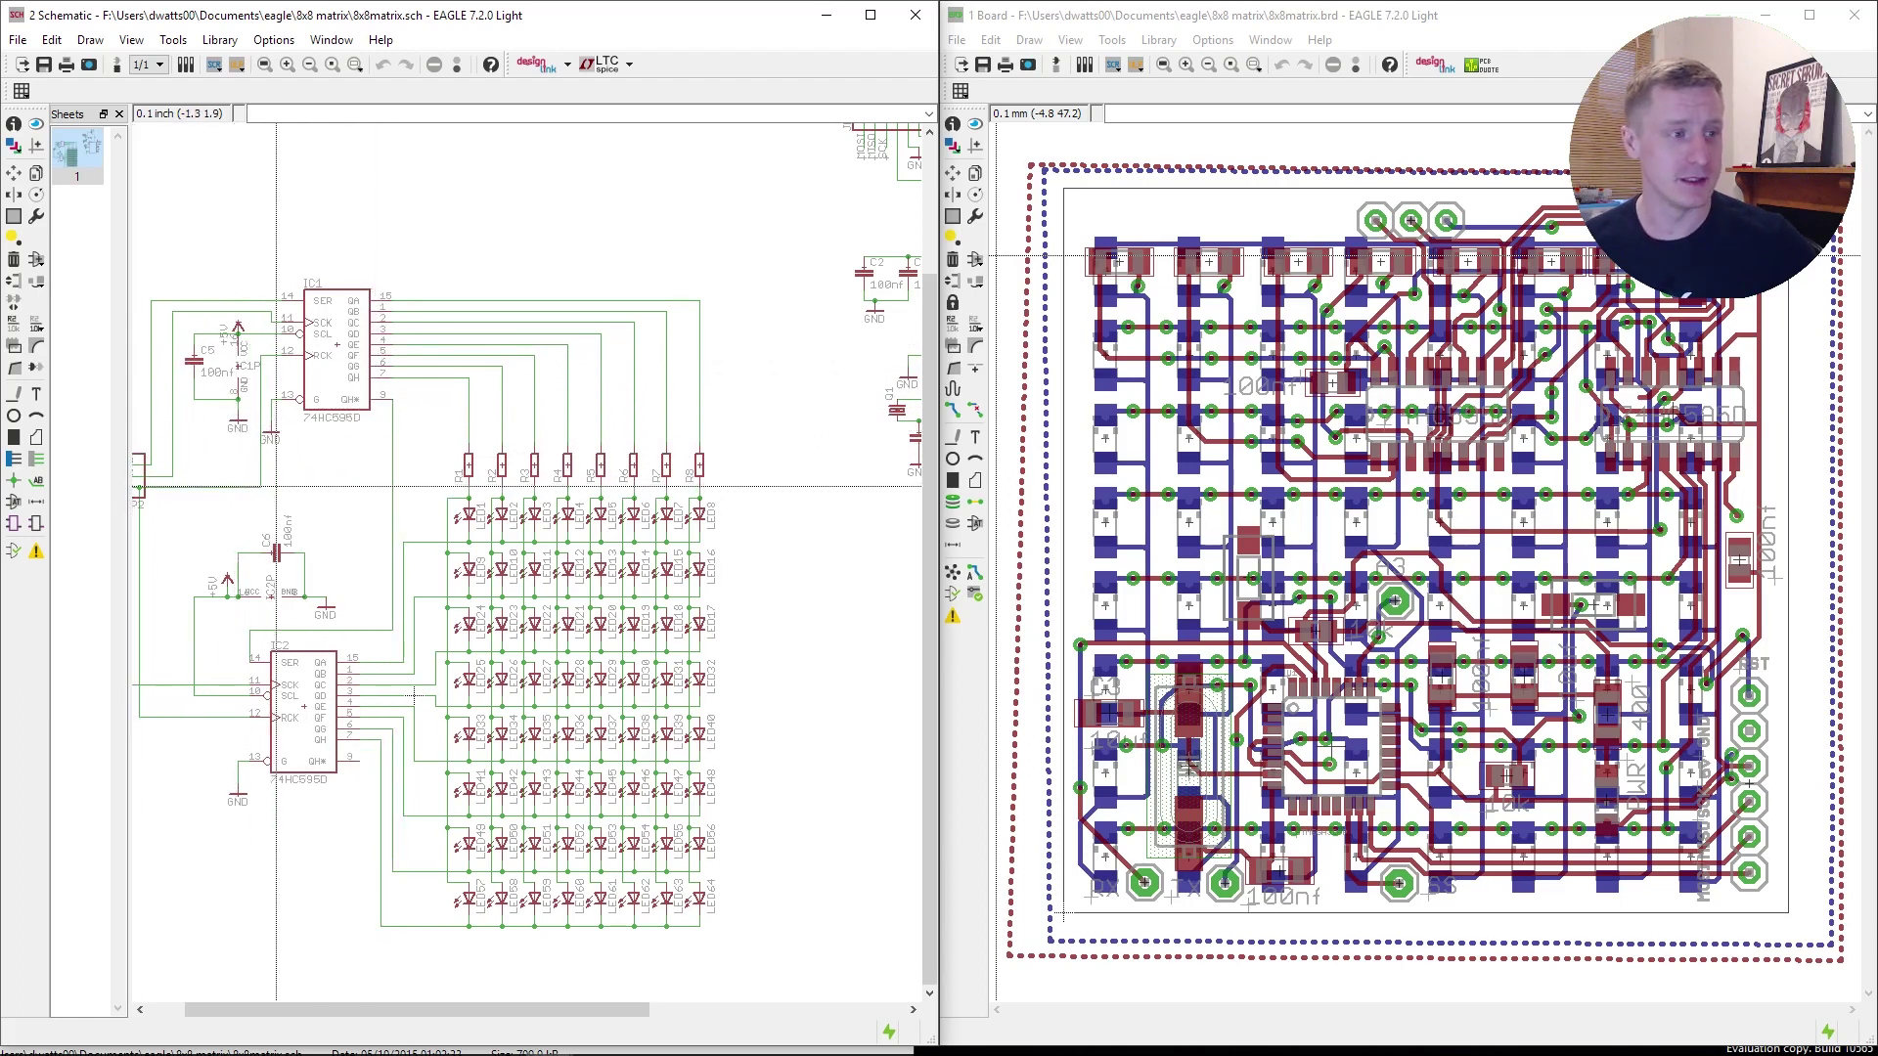
pyautogui.scroll(2, 229, 353)
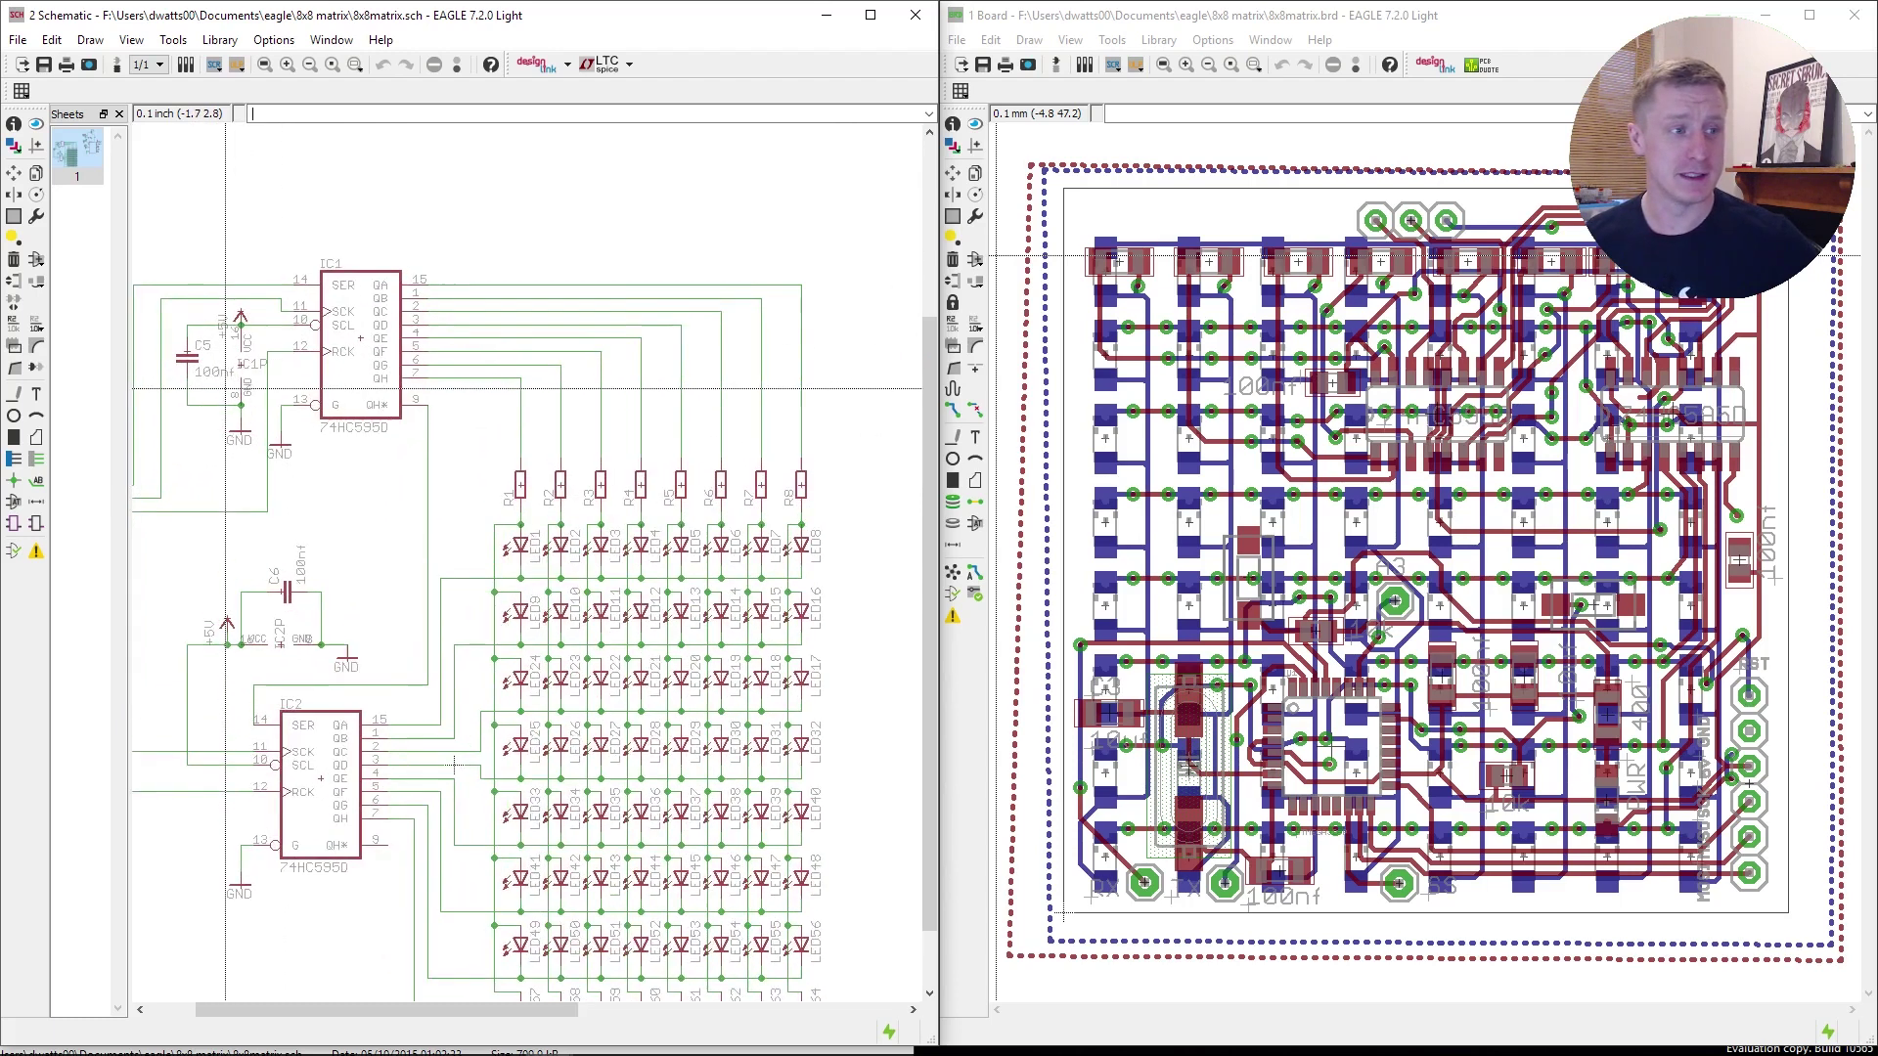
pyautogui.scroll(-3, 466, 783)
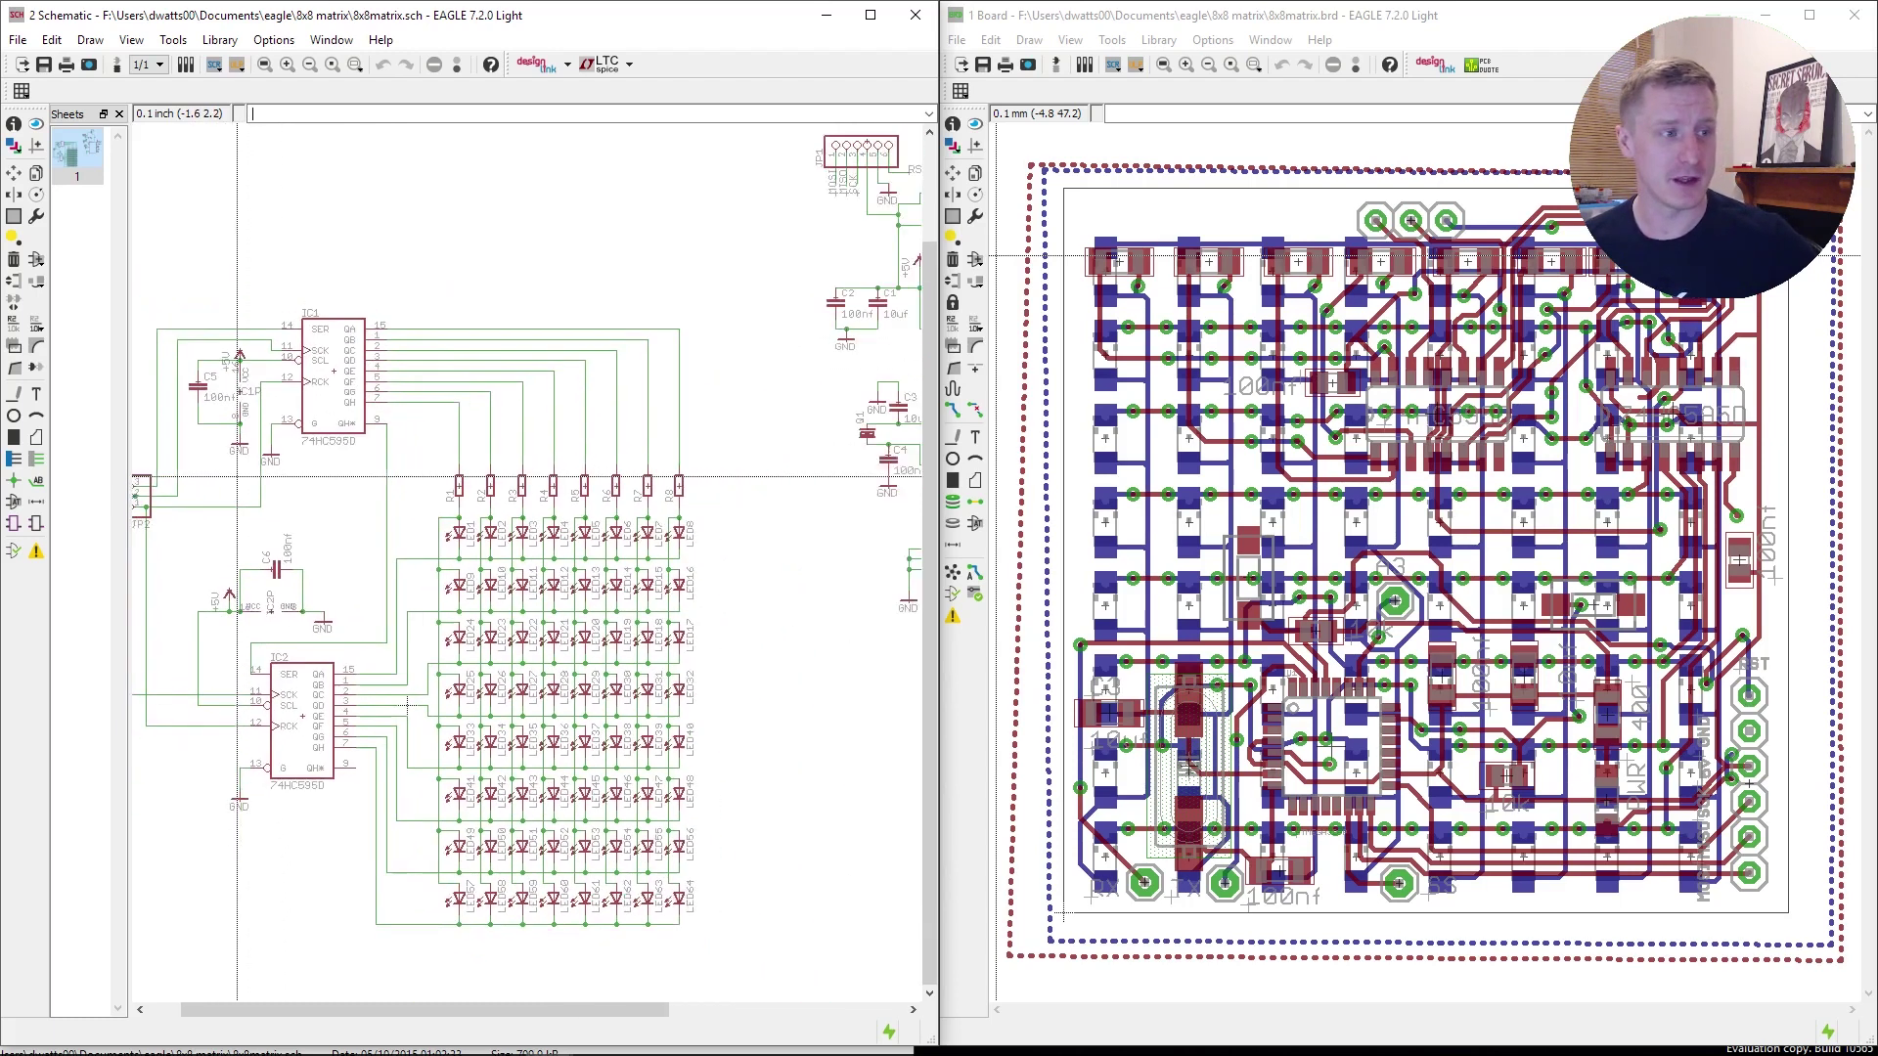
pyautogui.scroll(2, 434, 745)
pyautogui.scroll(2, 223, 399)
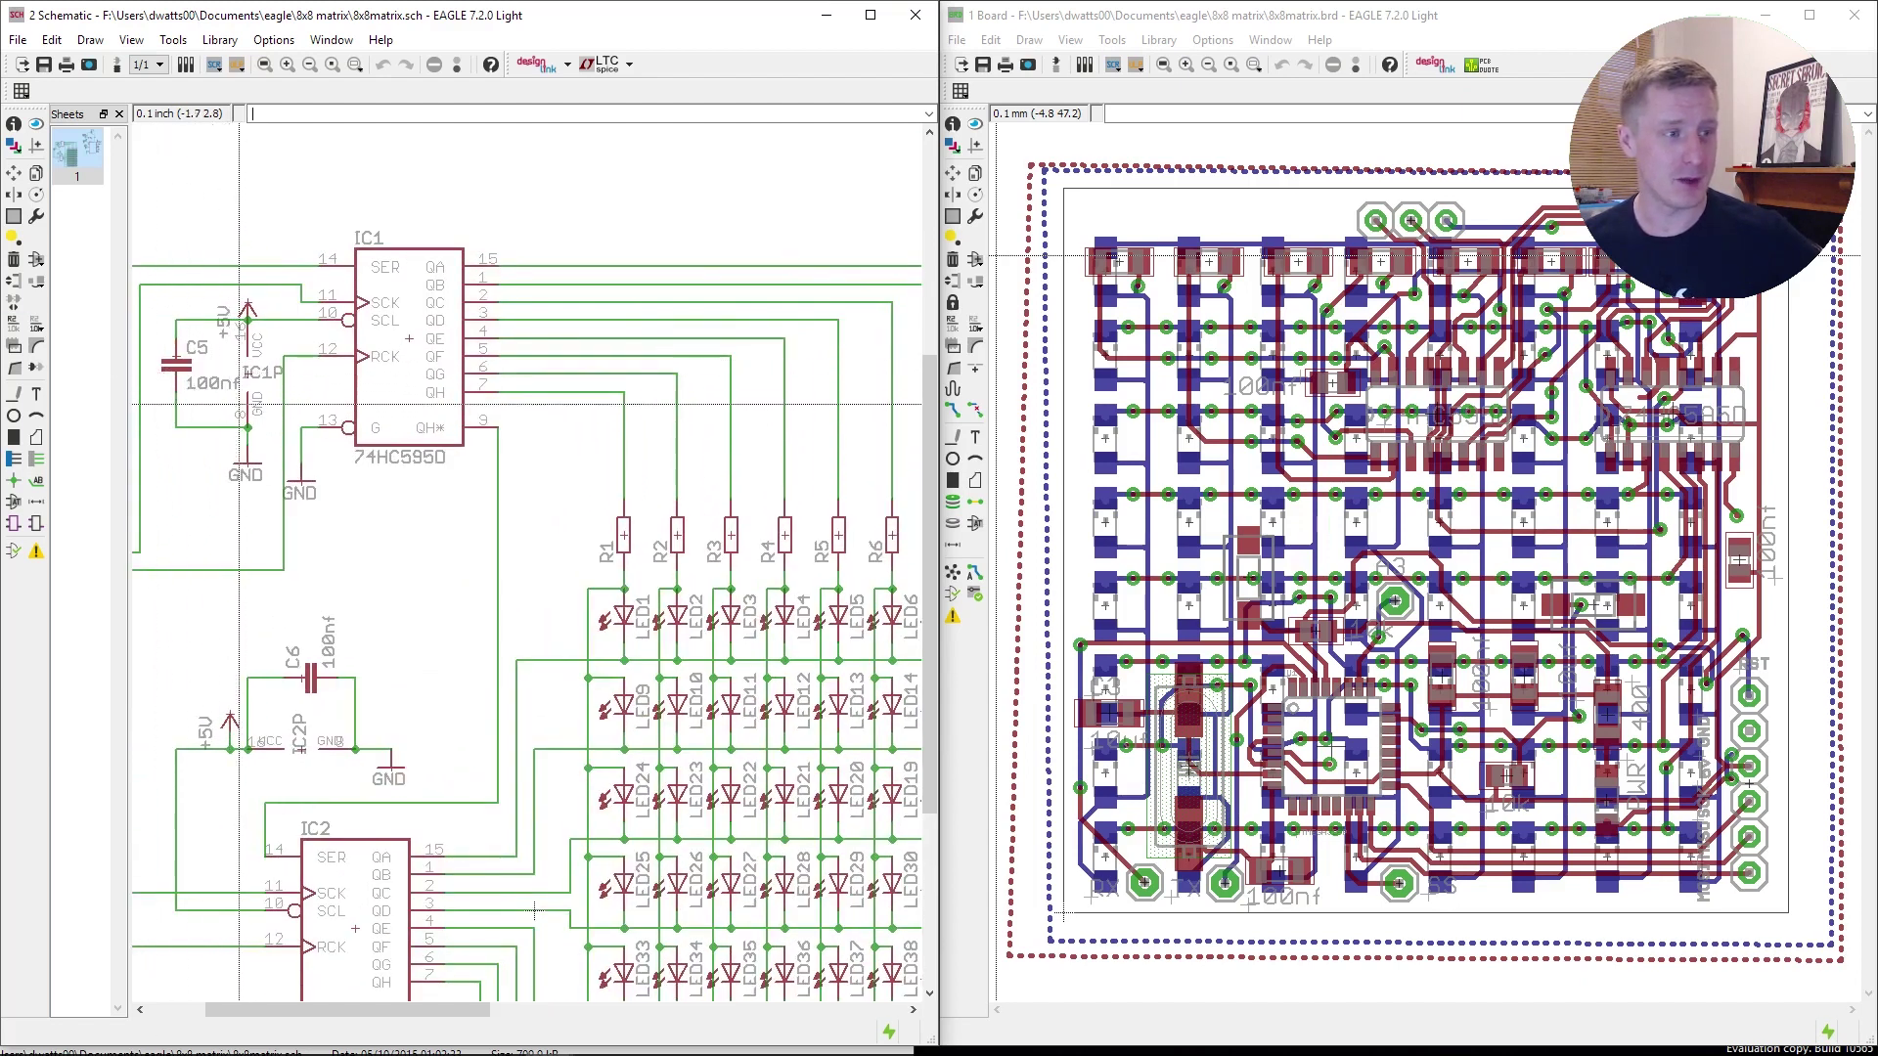
pyautogui.scroll(-3, 352, 430)
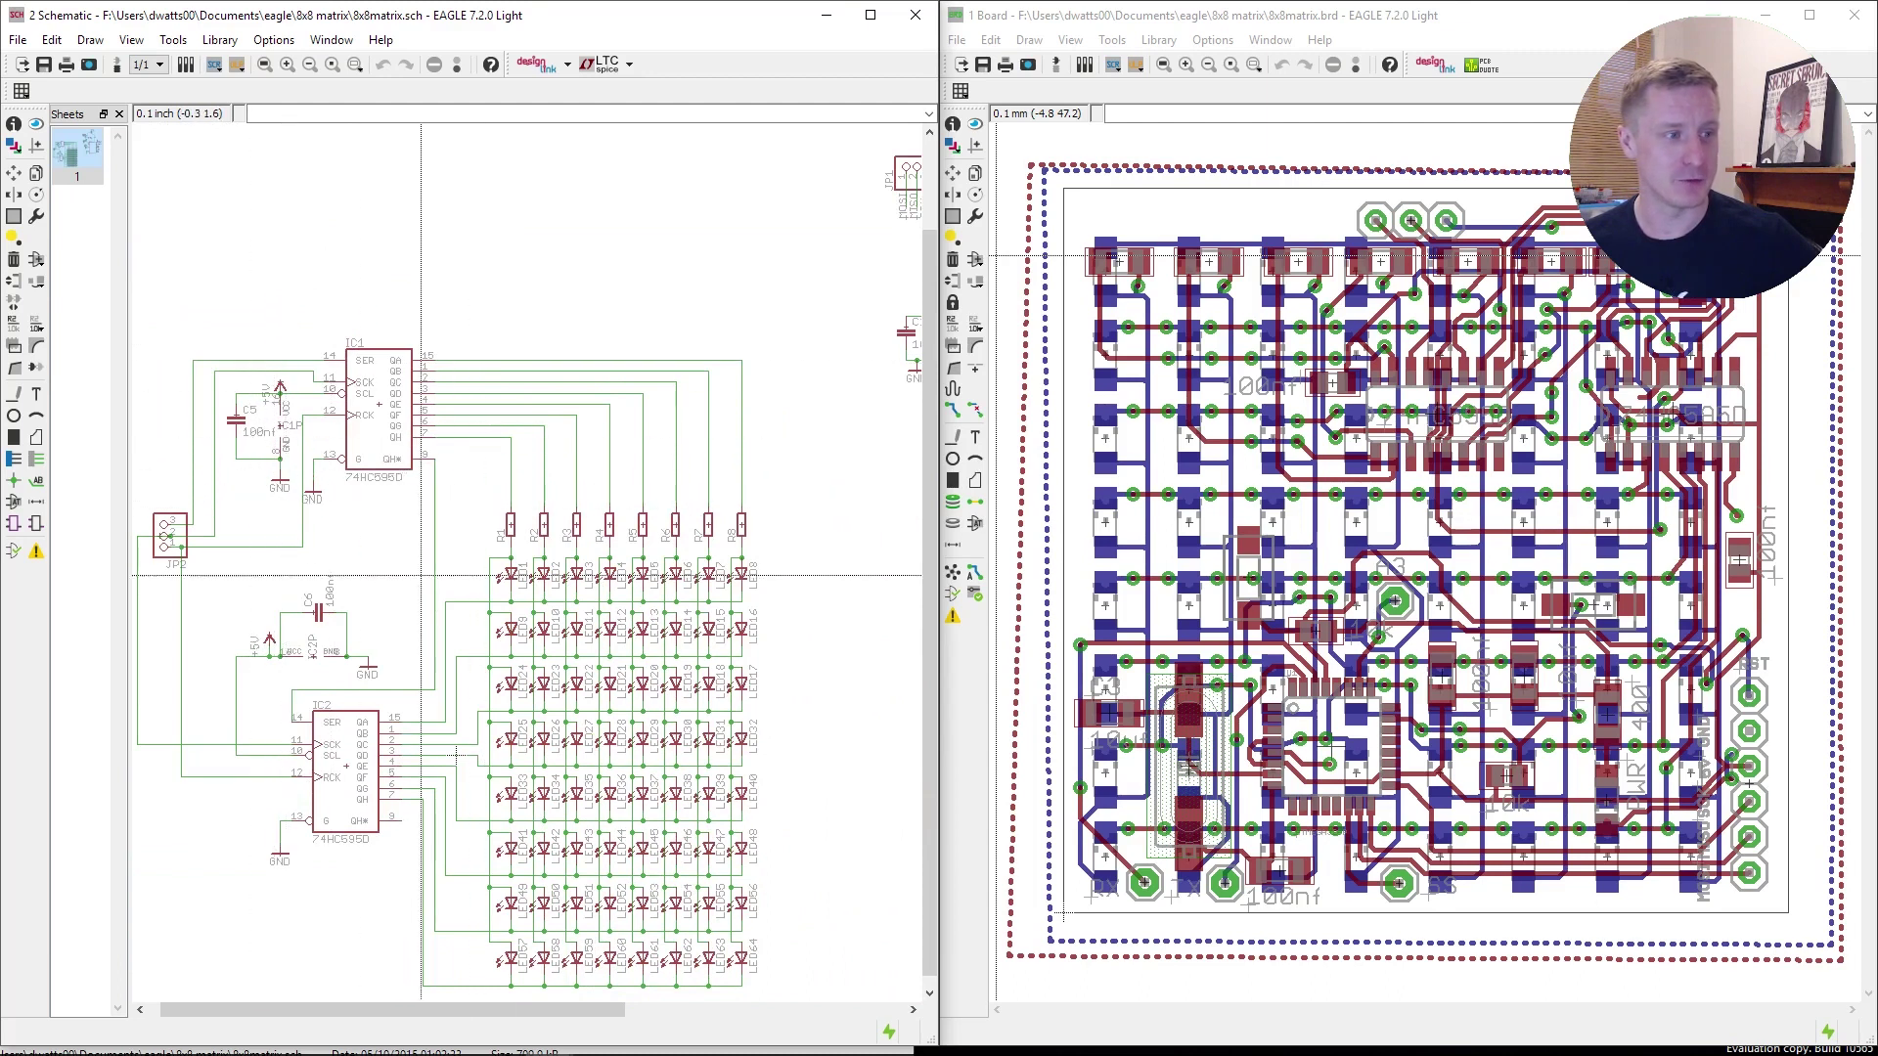
# - Examine the ATMEGA328P microcontroller circuit with its programming header, reset switch and decoupling capacitors in the schematic
pyautogui.scroll(-3, 422, 575)
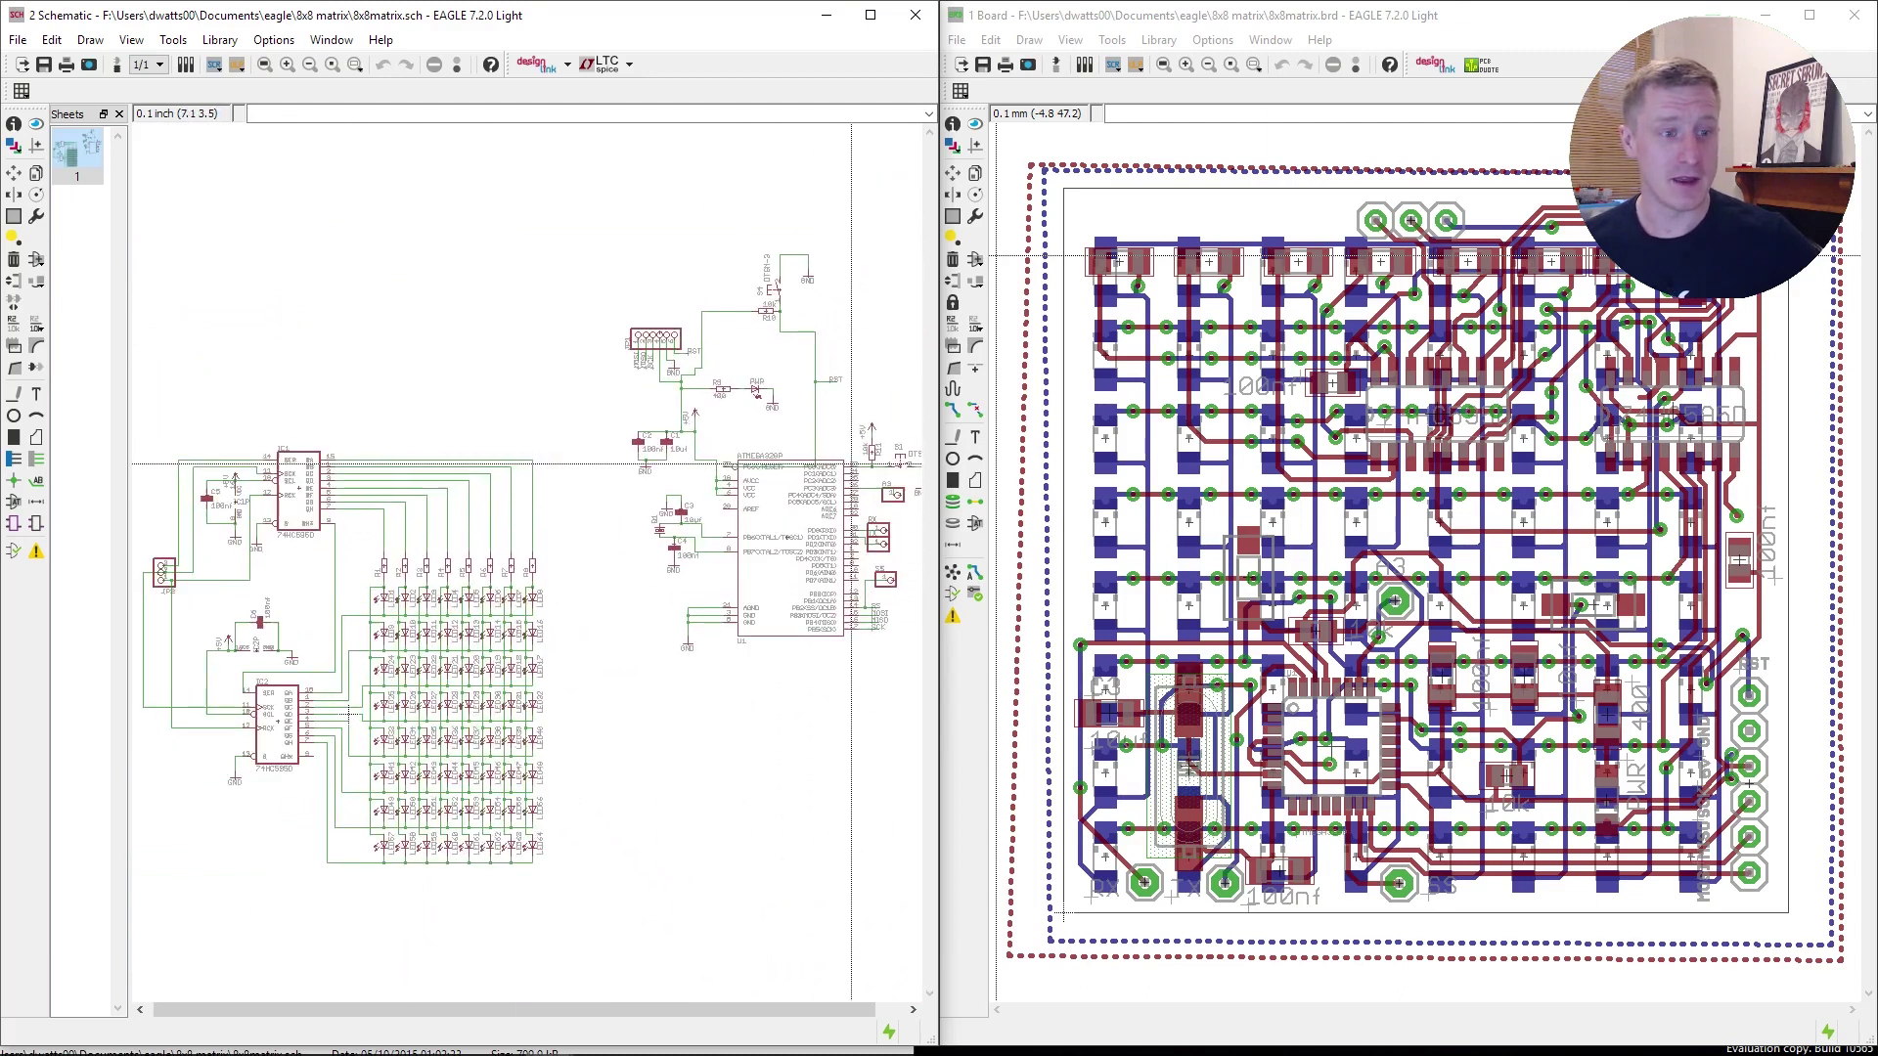
pyautogui.scroll(3, 851, 464)
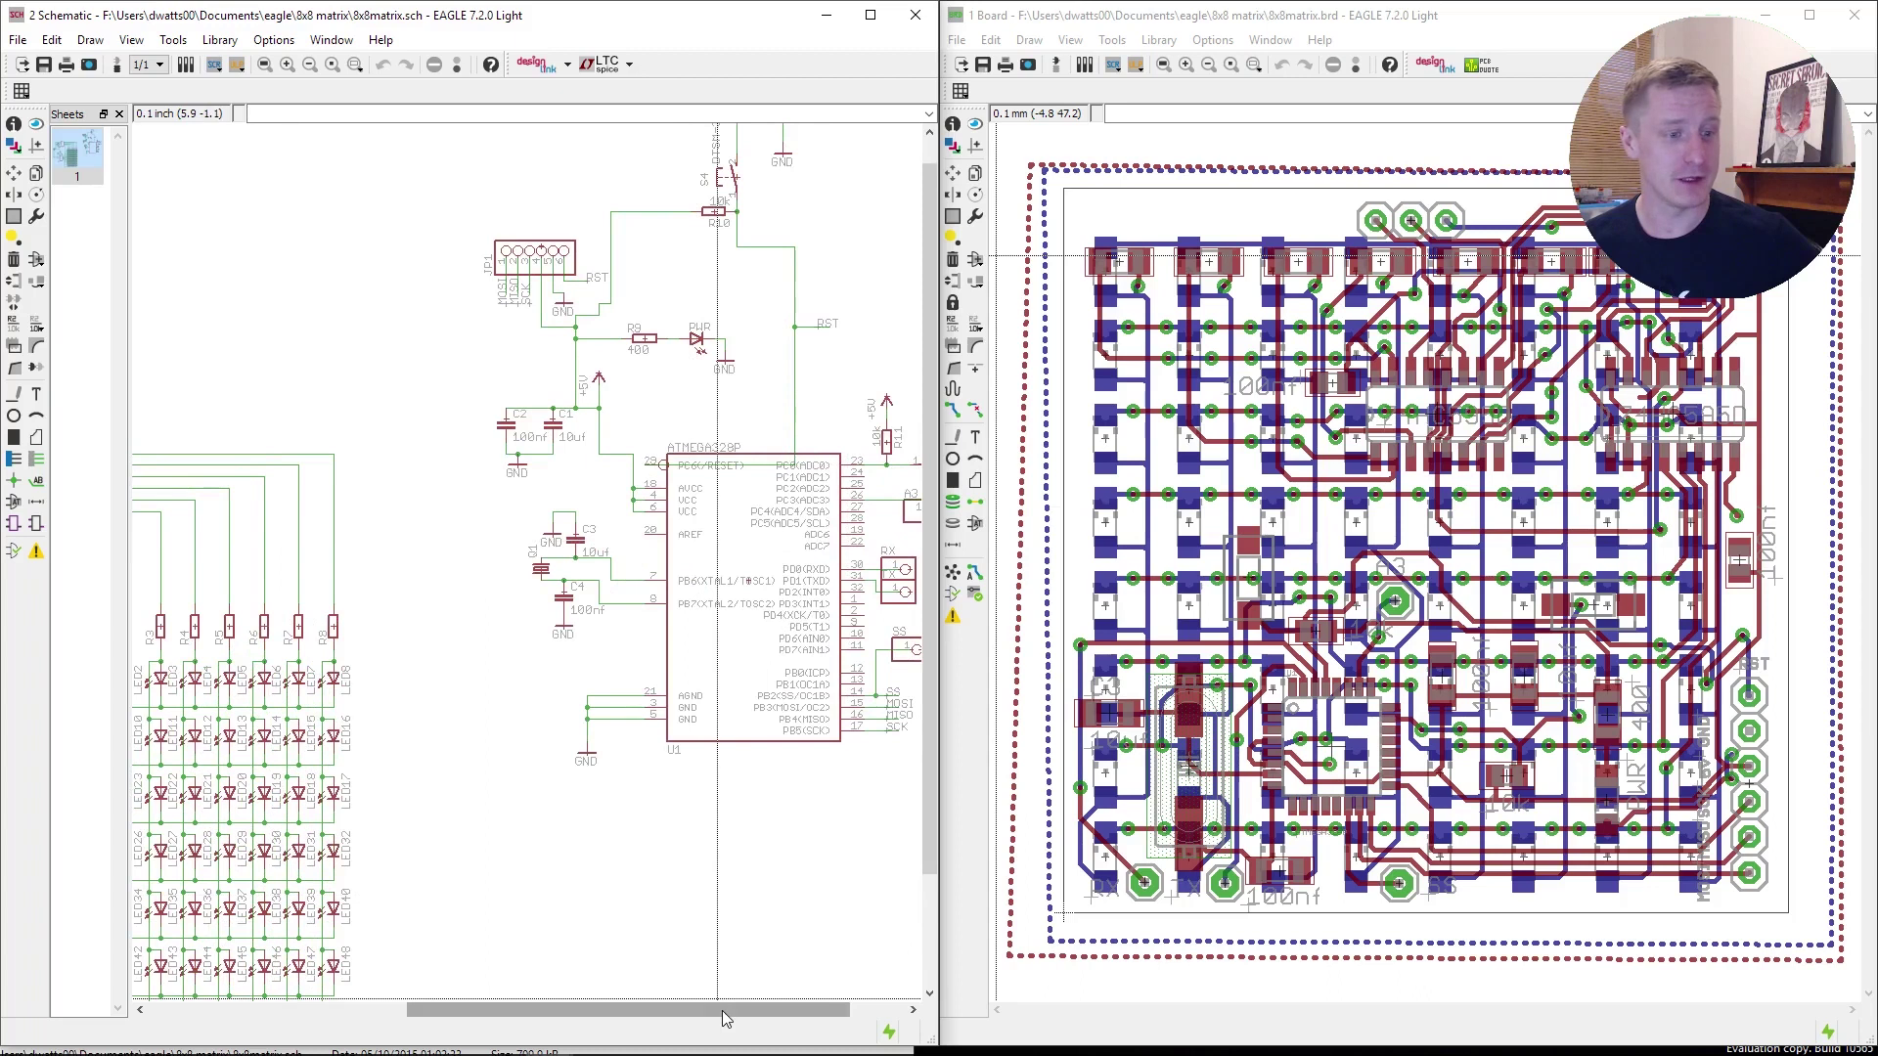
pyautogui.moveTo(782, 509); pyautogui.dragTo(697, 518, button='middle')
pyautogui.scroll(1, 826, 493)
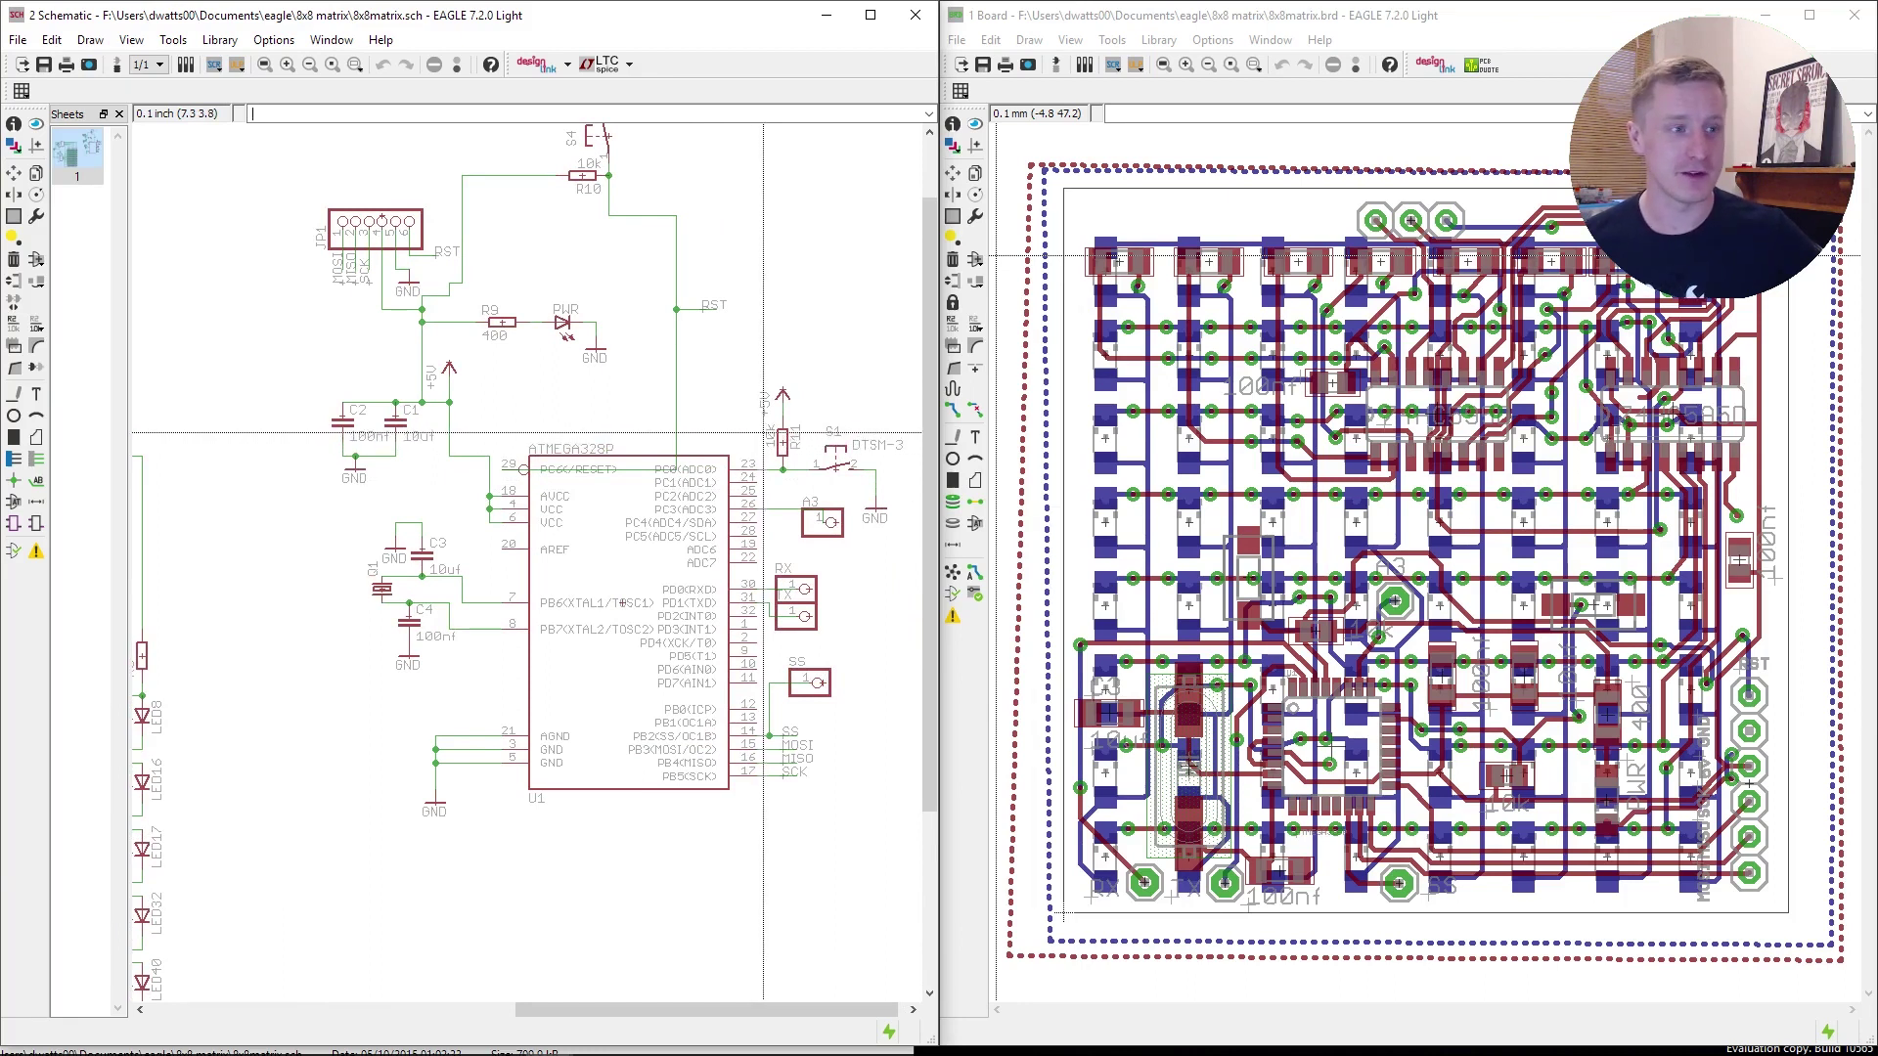
pyautogui.scroll(-2, 762, 431)
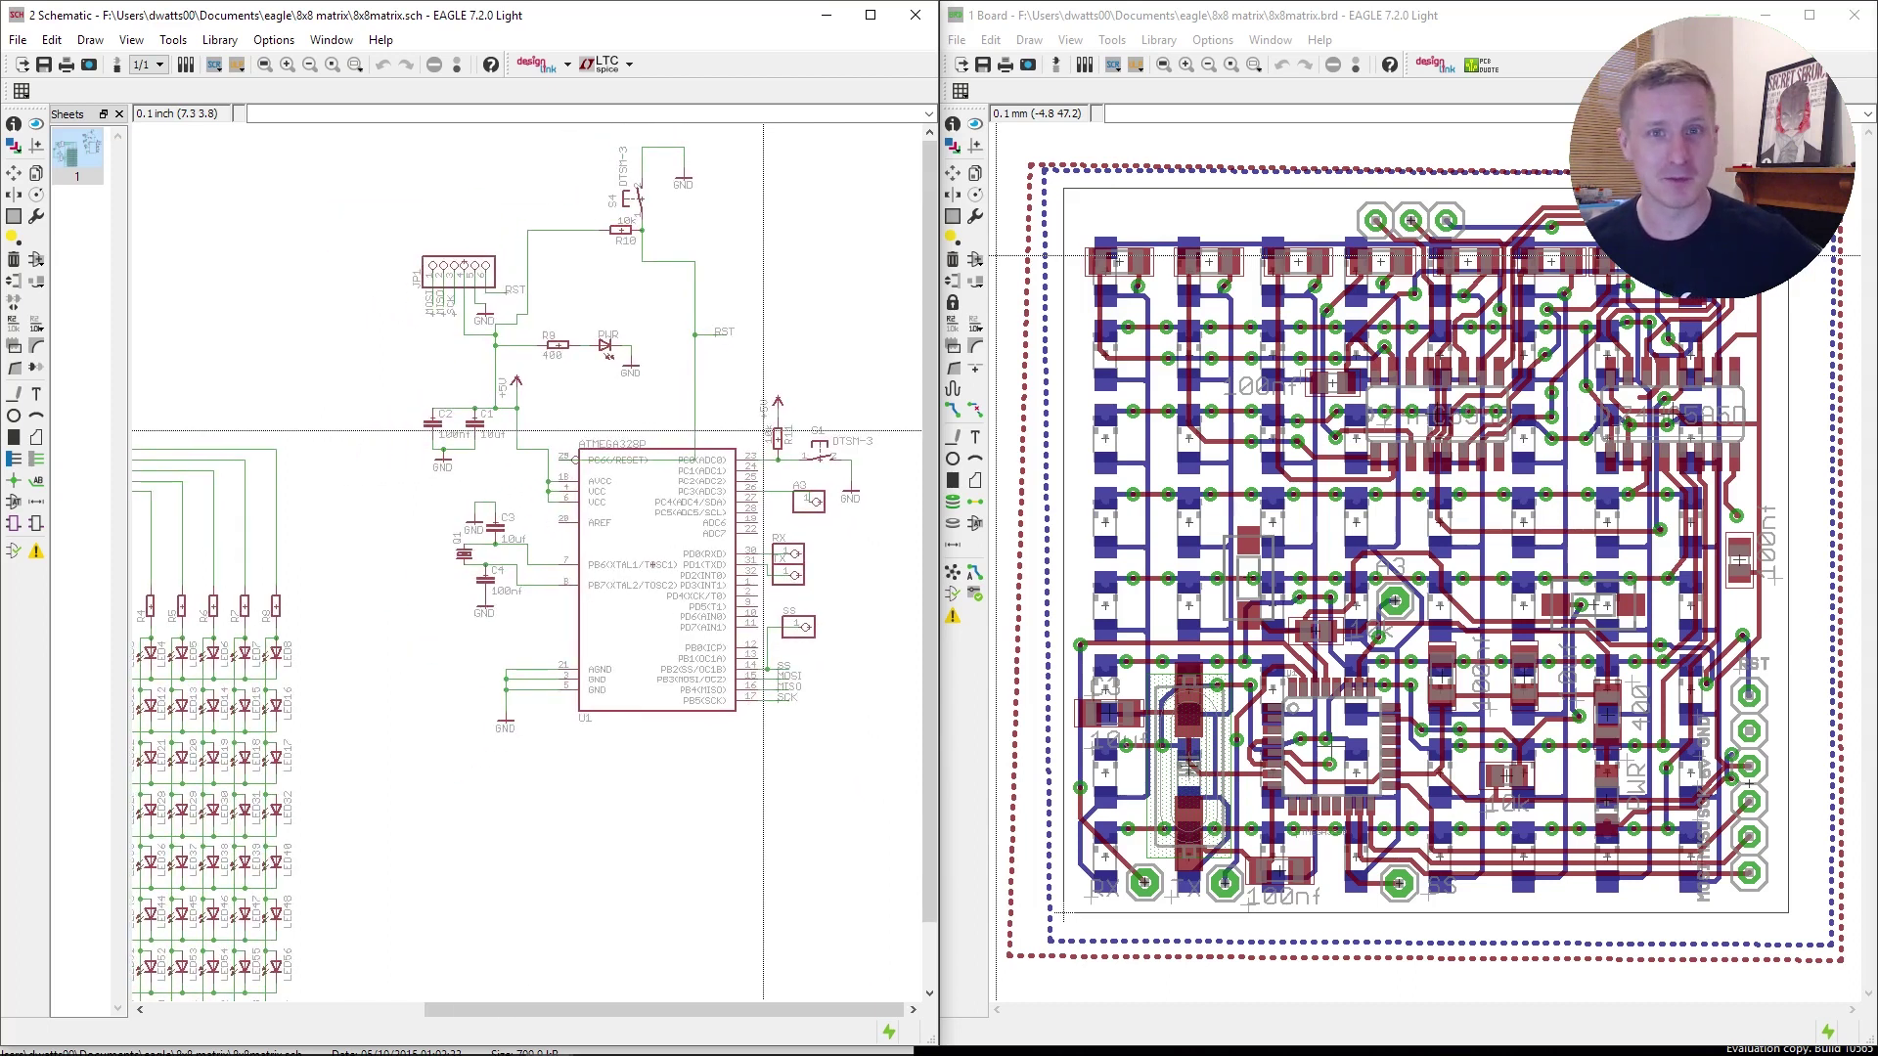
pyautogui.scroll(3, 763, 431)
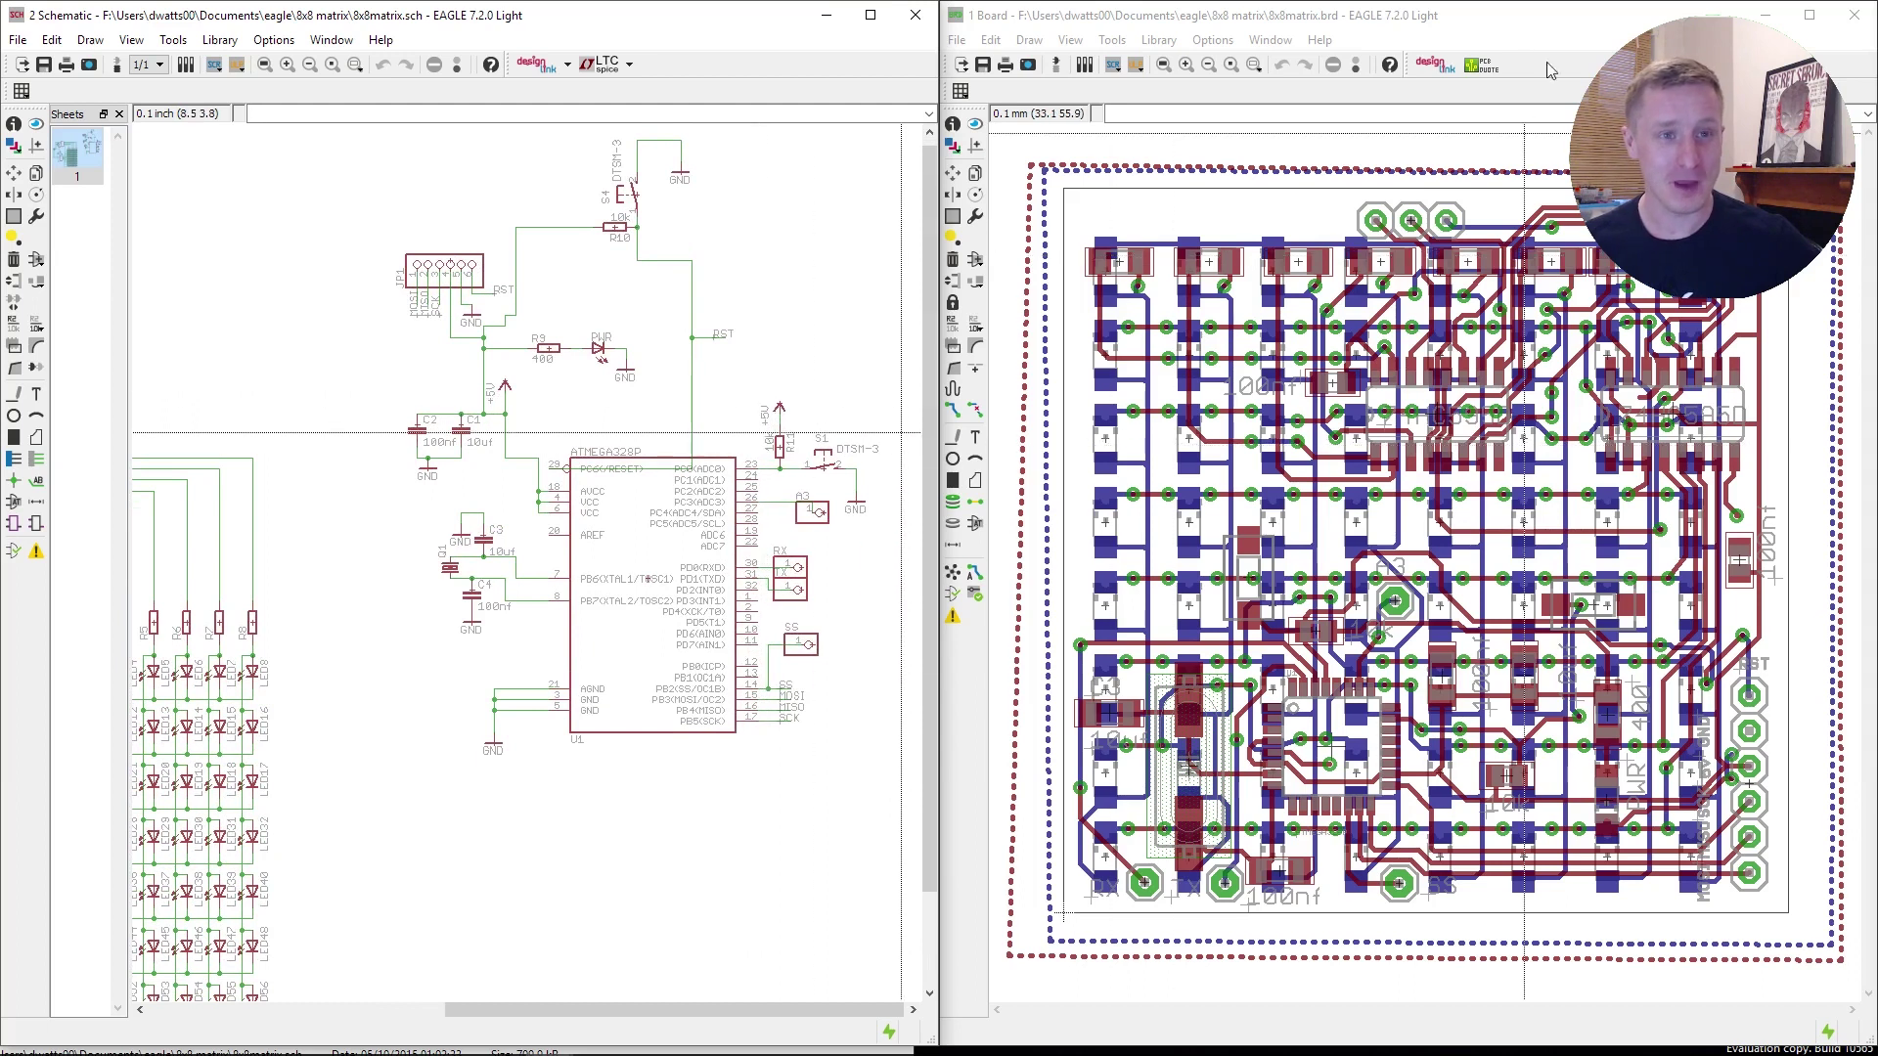
# - Maximize the board layout window and examine the component placement and the routed traces on both layers
pyautogui.moveTo(1545, 27); pyautogui.dragTo(1508, 2)
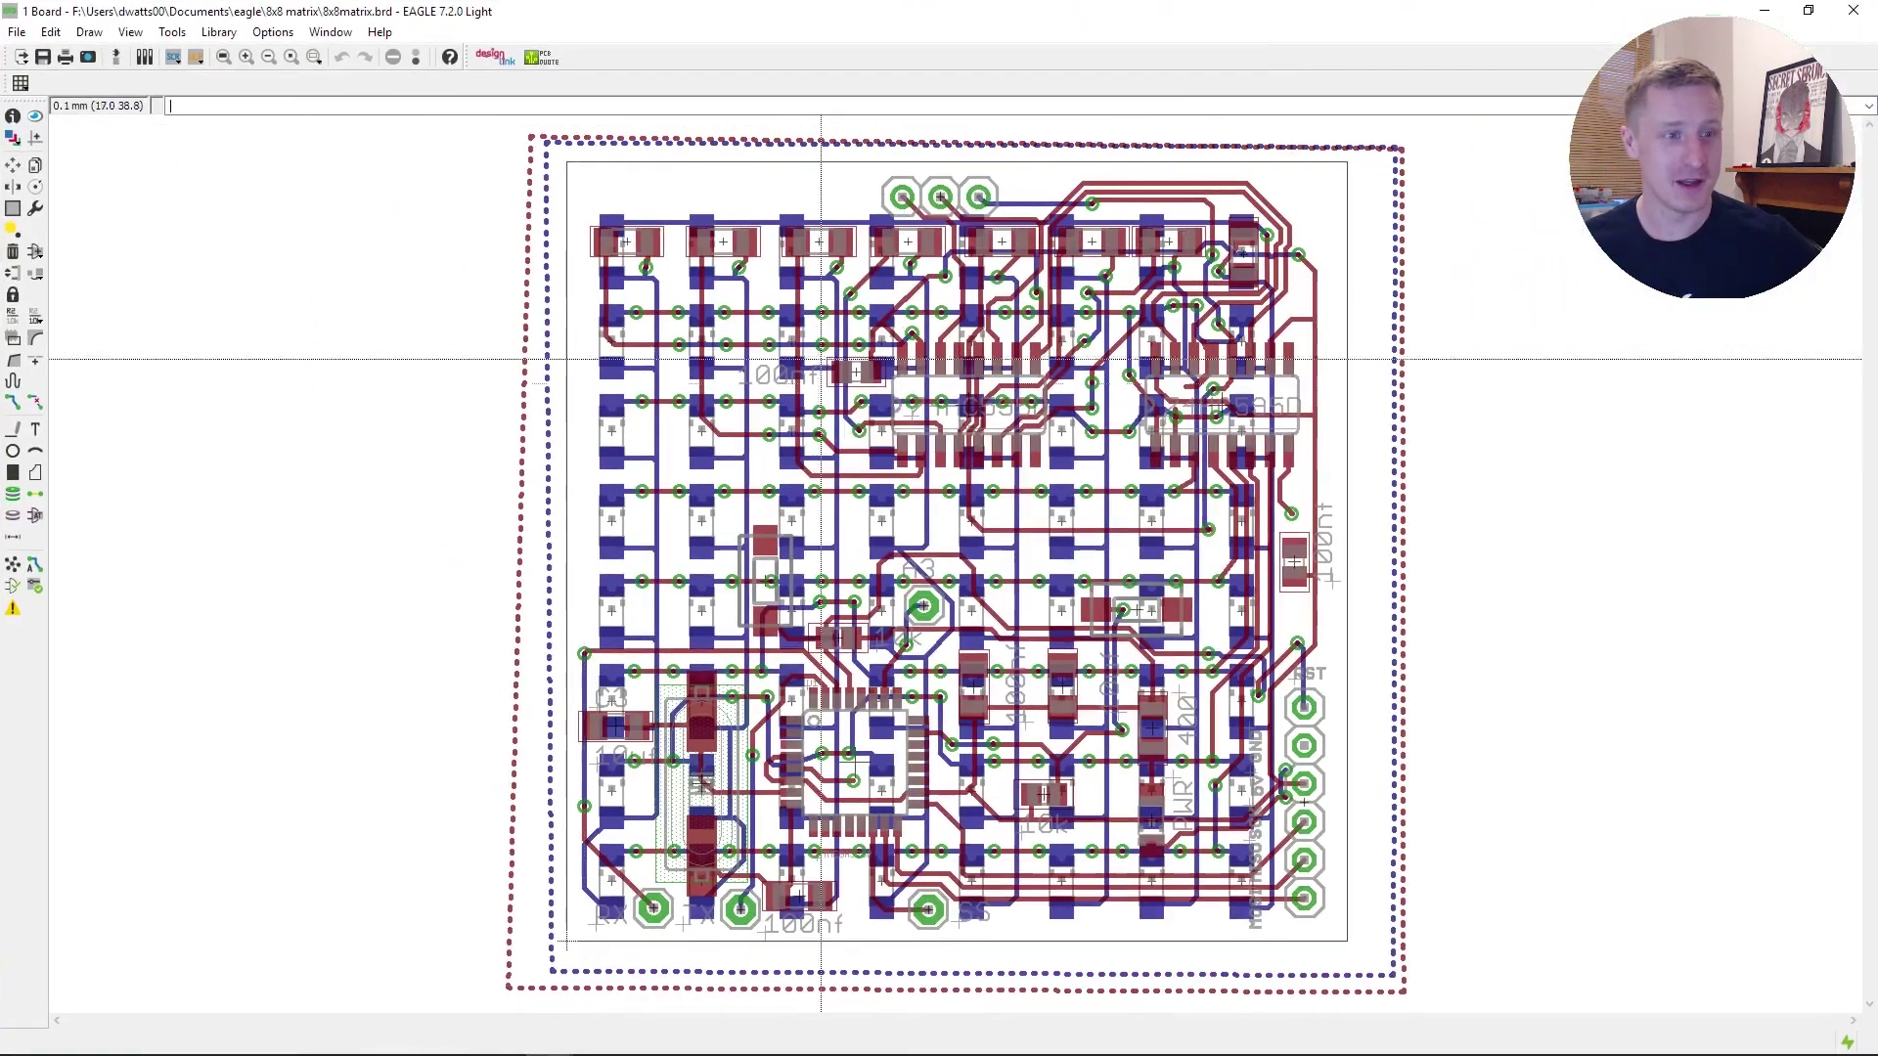
pyautogui.scroll(2, 1018, 513)
pyautogui.scroll(-1, 1014, 521)
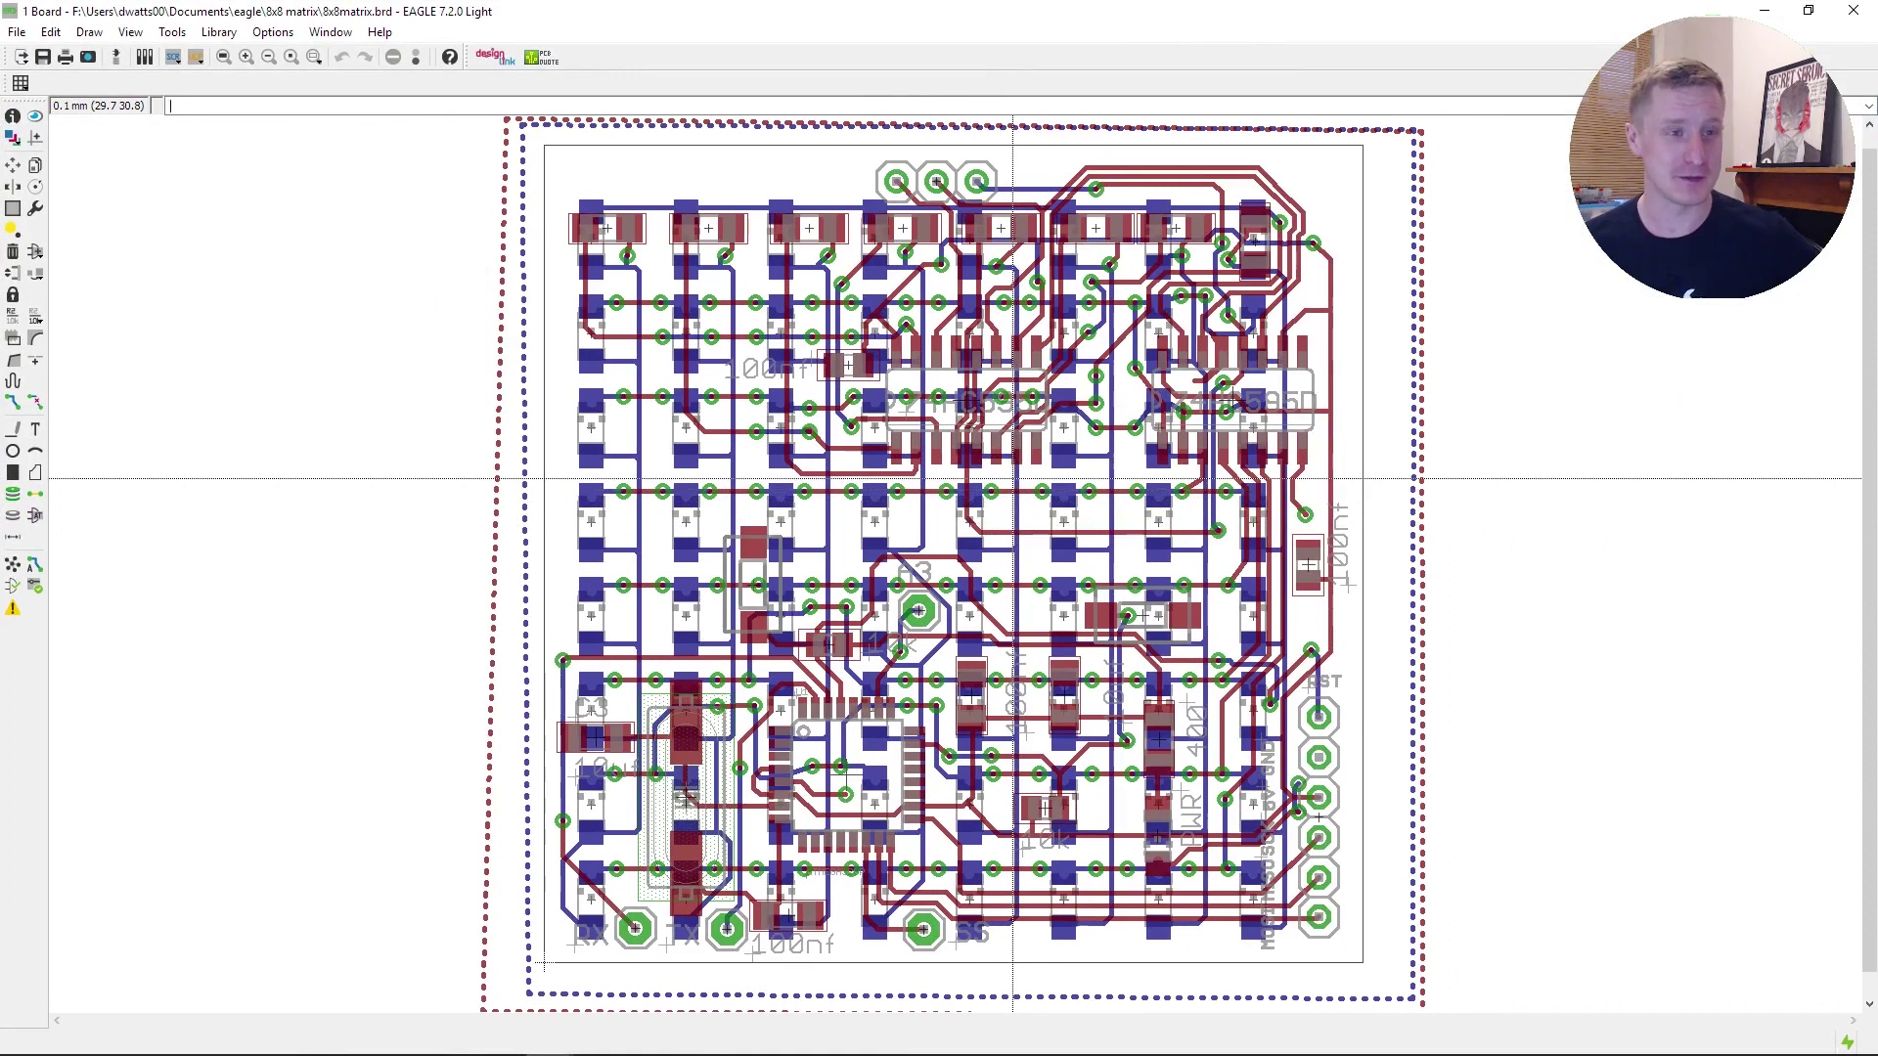
pyautogui.scroll(-2, 1012, 480)
pyautogui.scroll(2, 1007, 471)
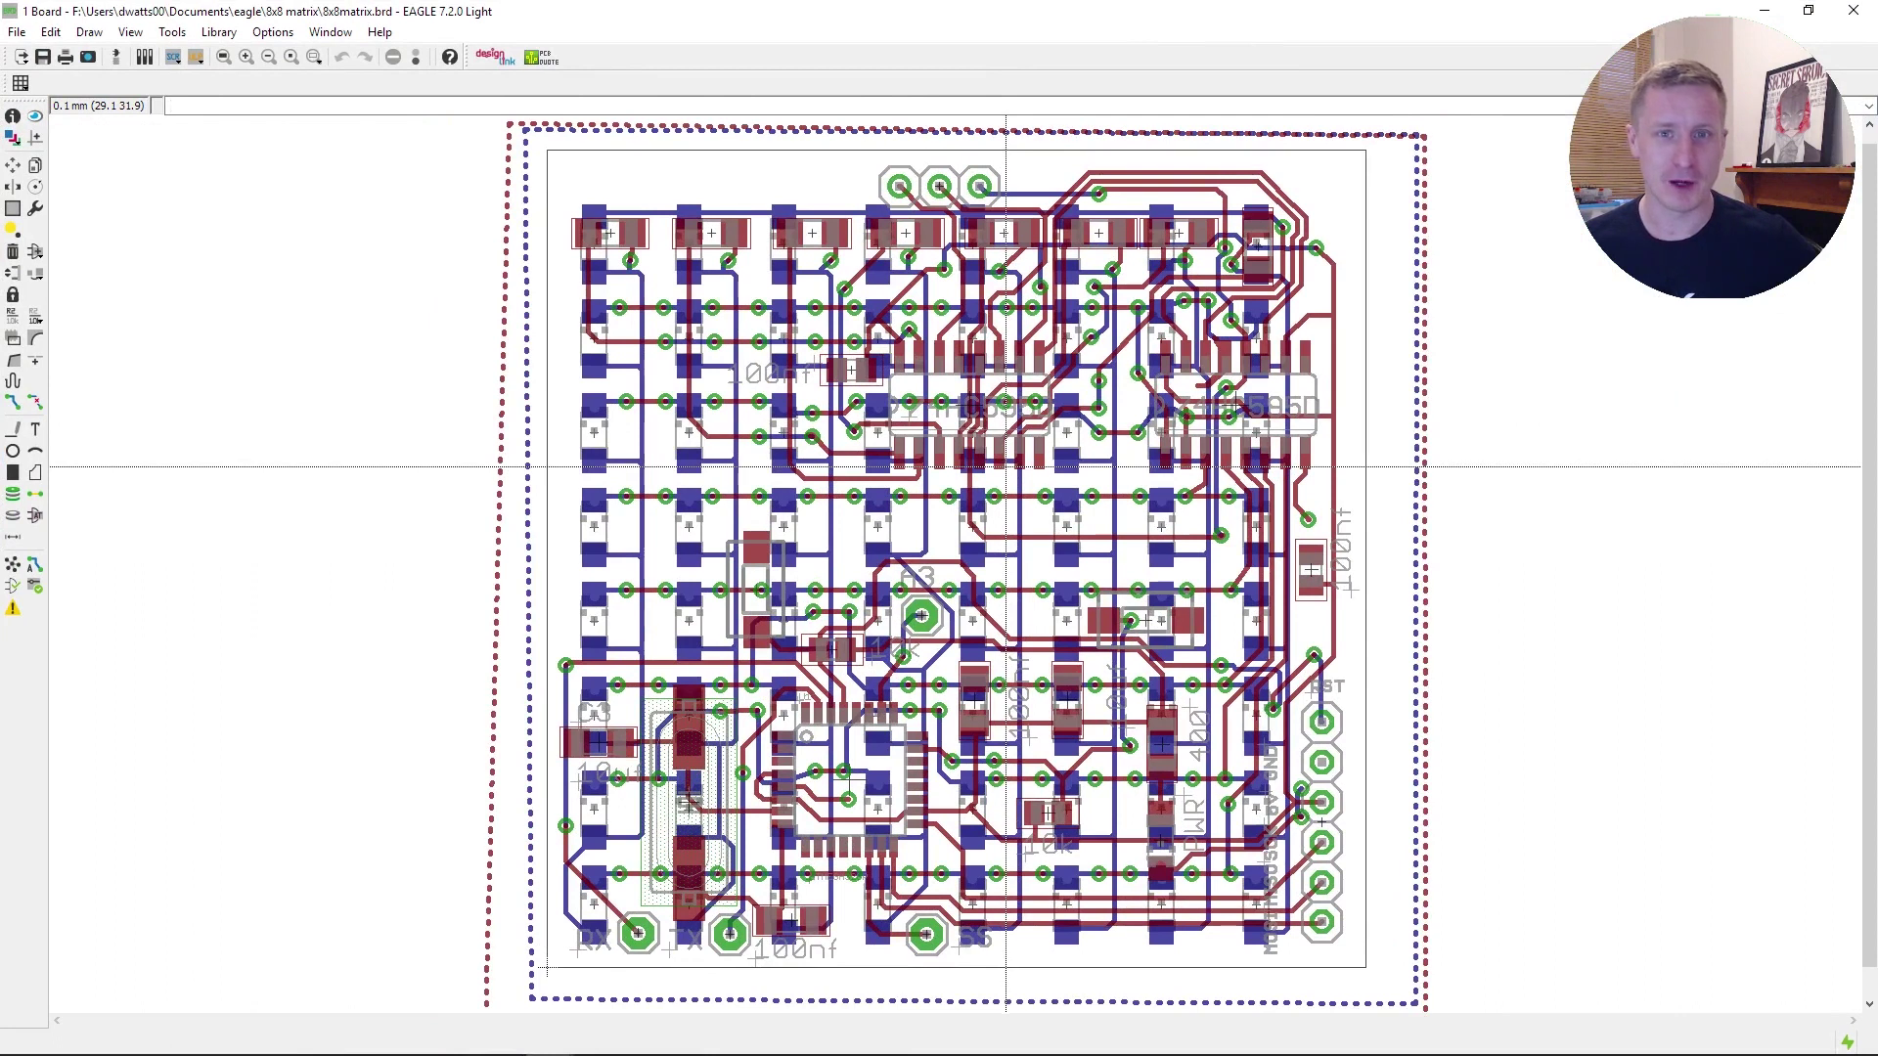
pyautogui.scroll(-1, 1006, 467)
pyautogui.scroll(2, 1009, 667)
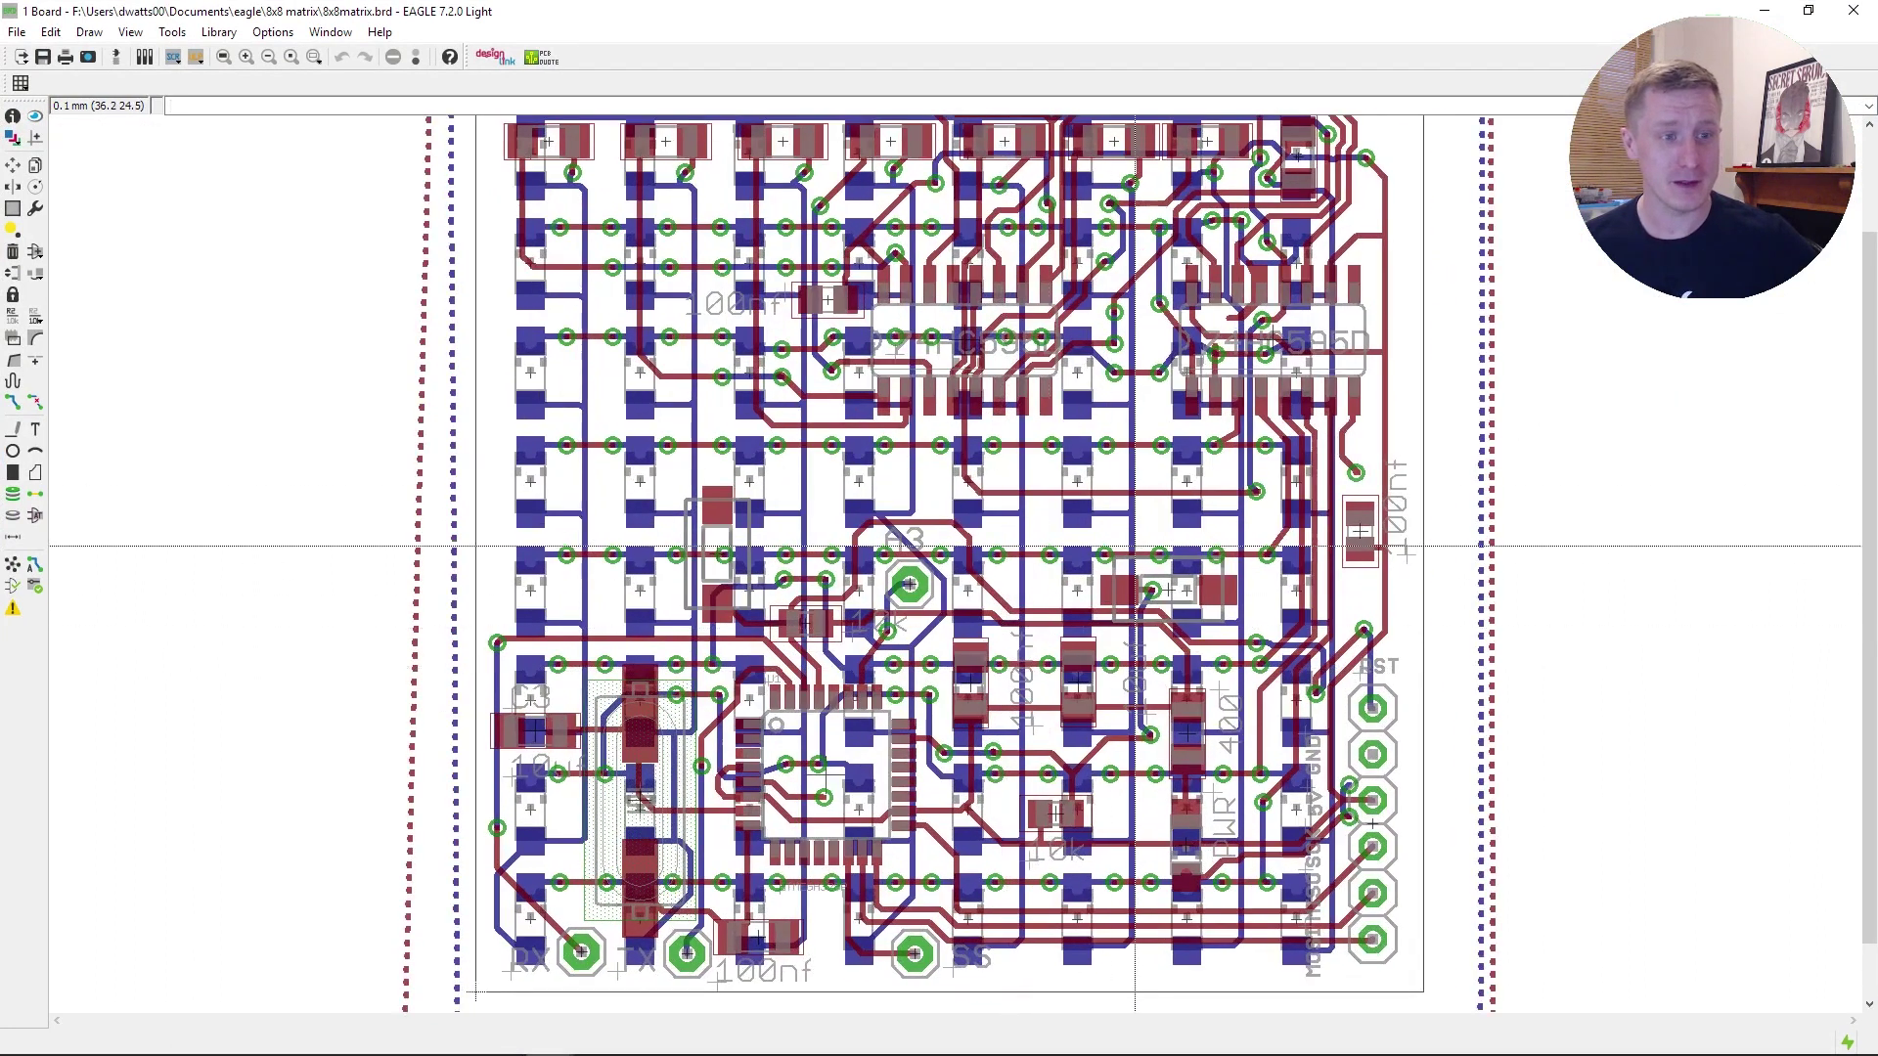
pyautogui.scroll(1, 1135, 546)
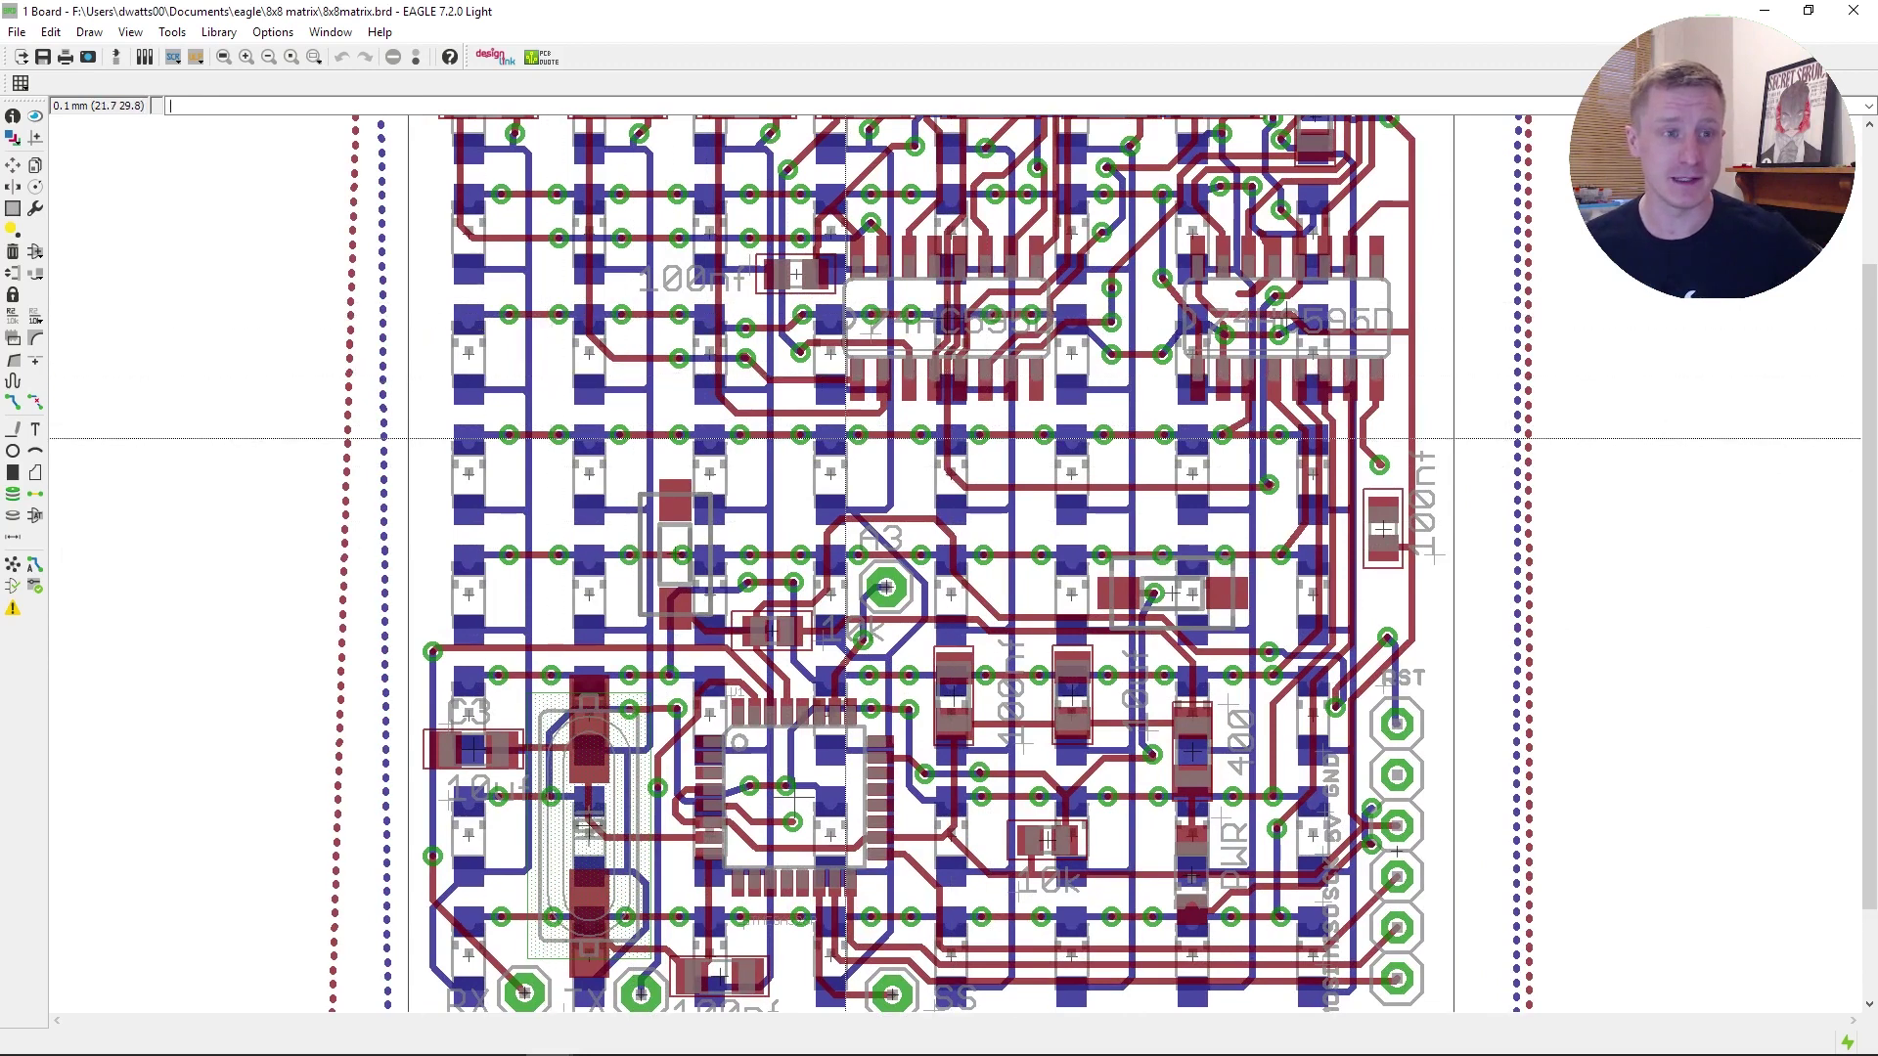
pyautogui.scroll(2, 850, 309)
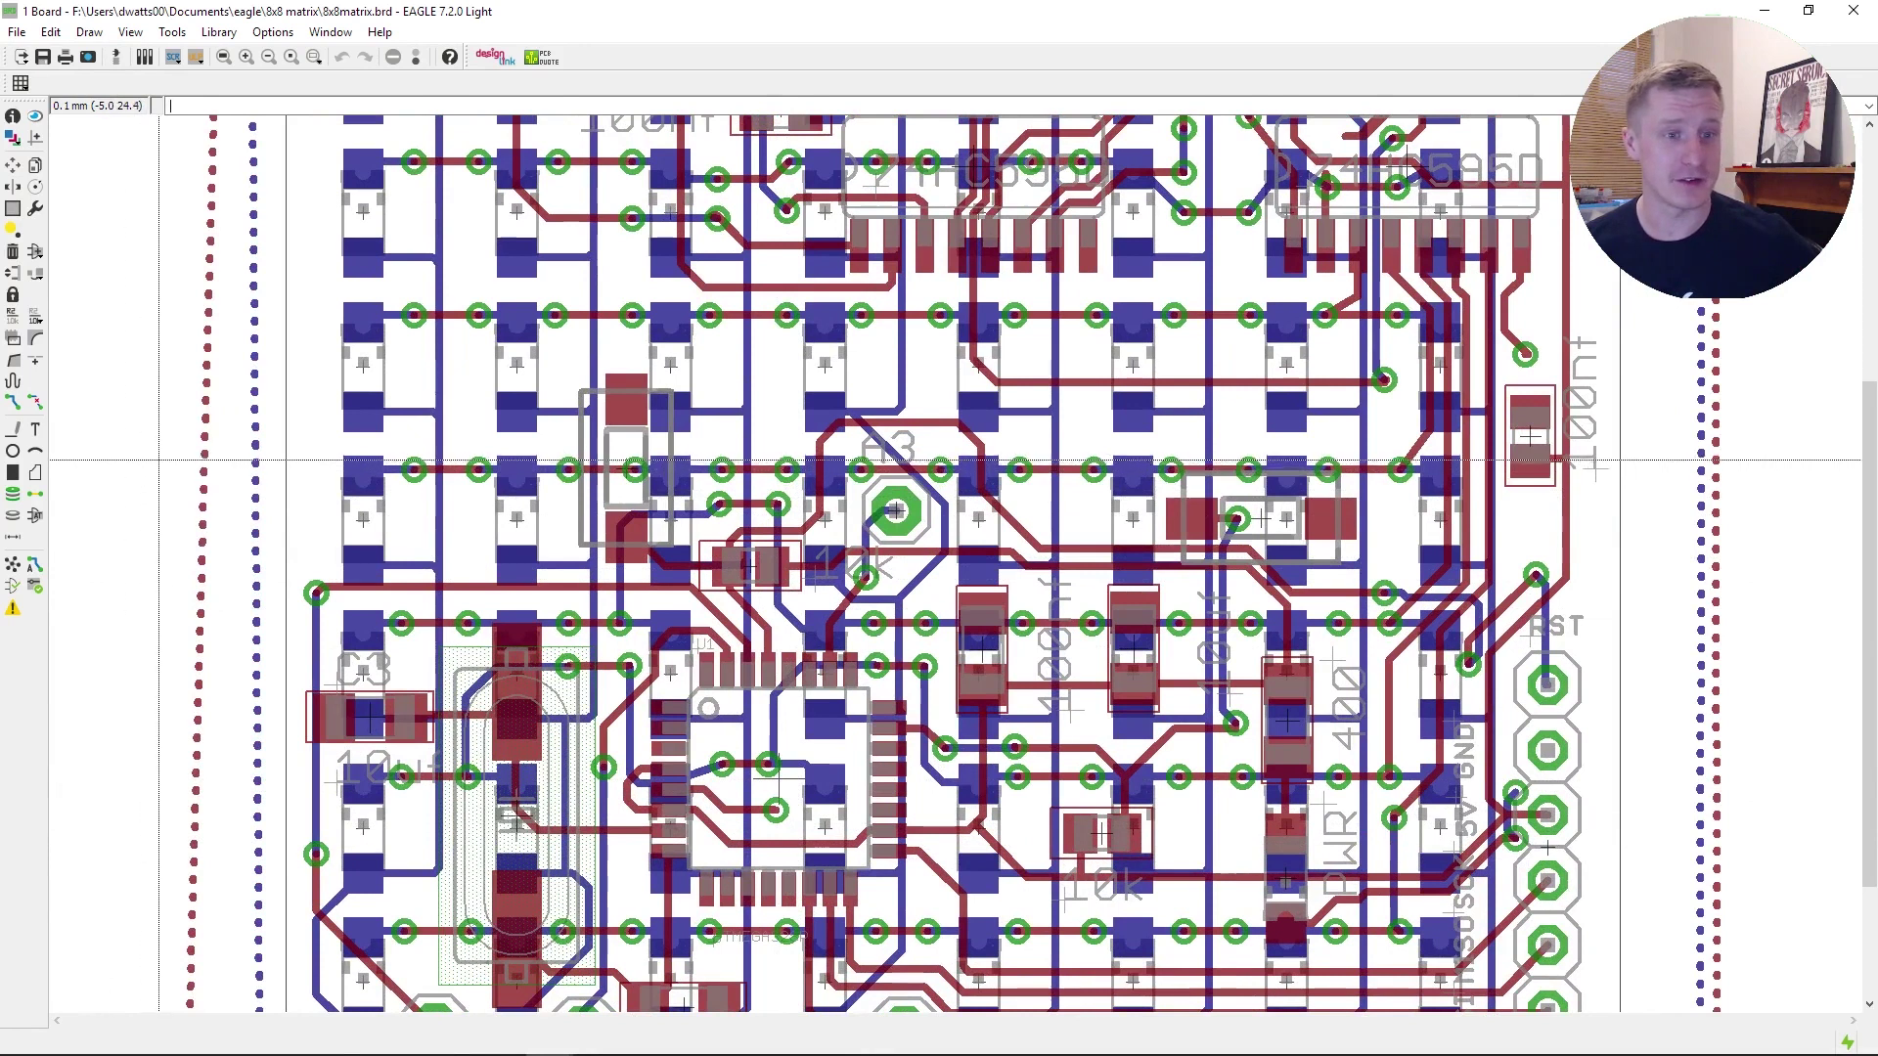
pyautogui.scroll(-1, 770, 736)
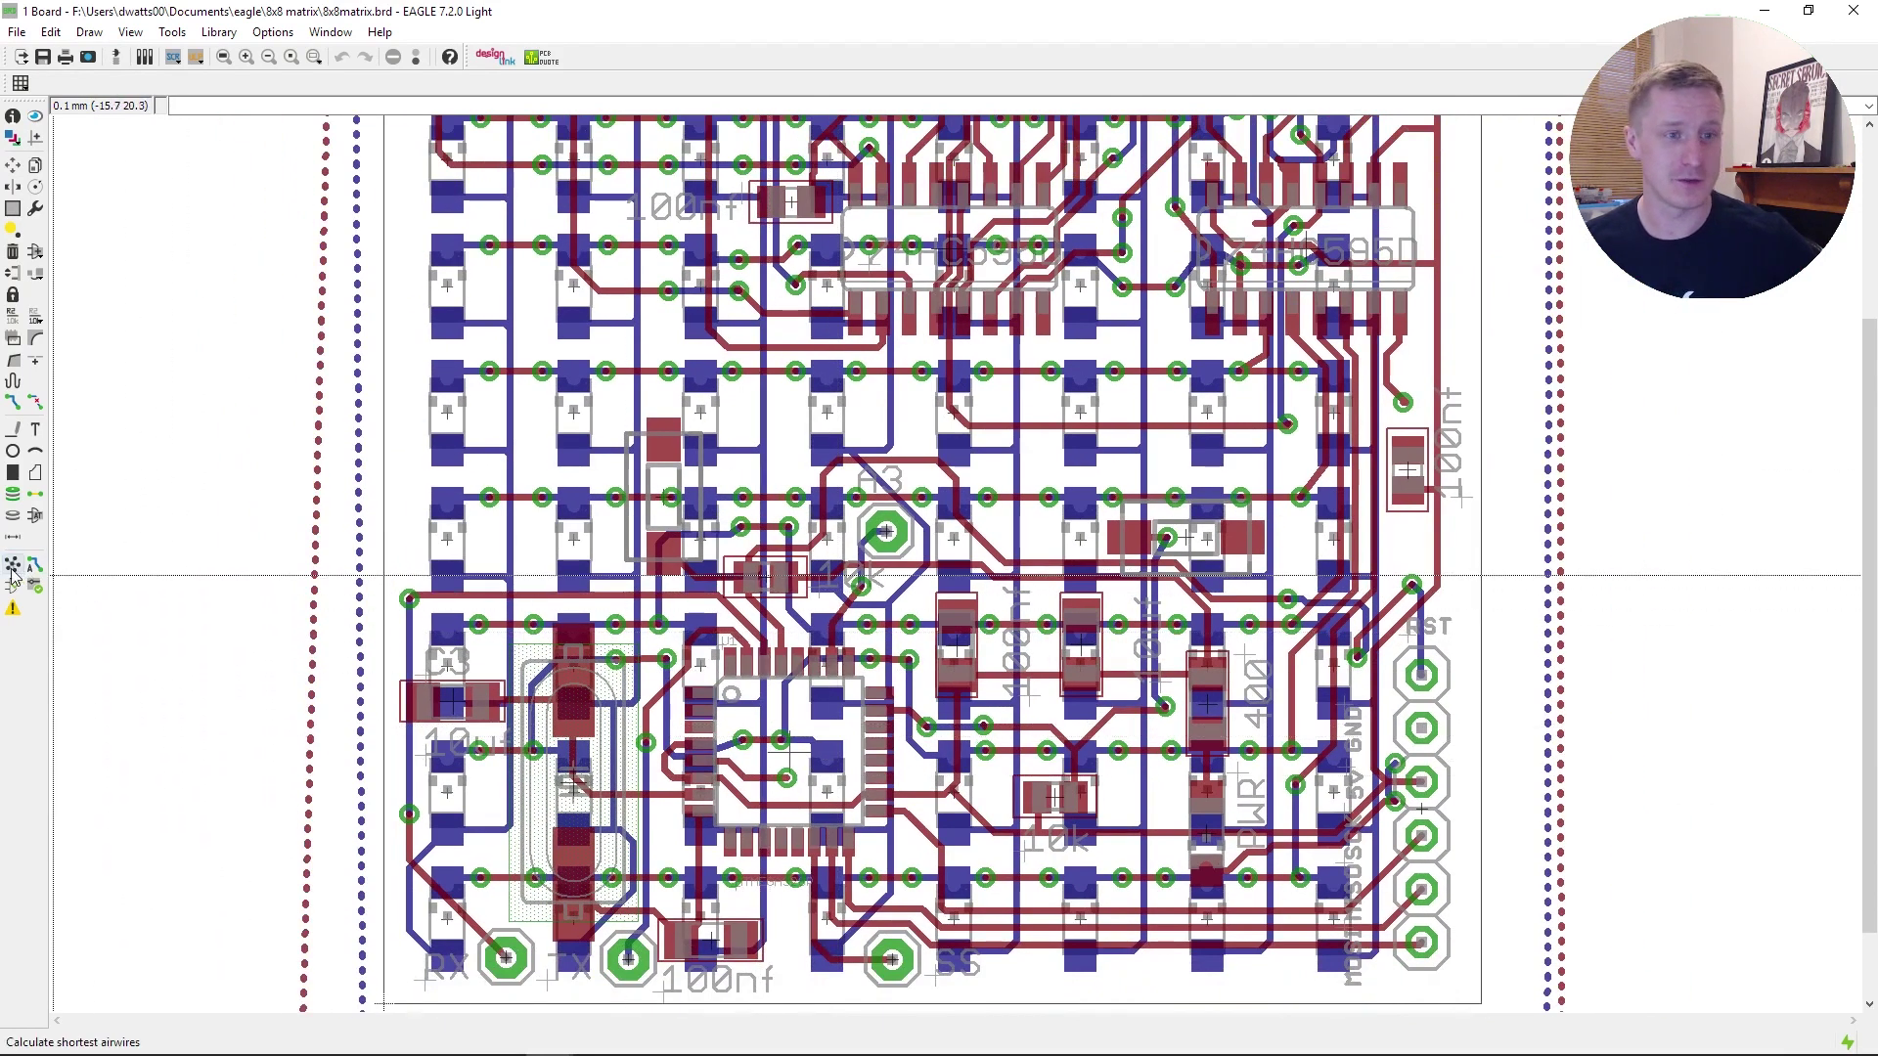
# - Run Ratsnest to fill the copper polygons on the board, and inspect the poured layout across the whole board
pyautogui.scroll(-3, 896, 494)
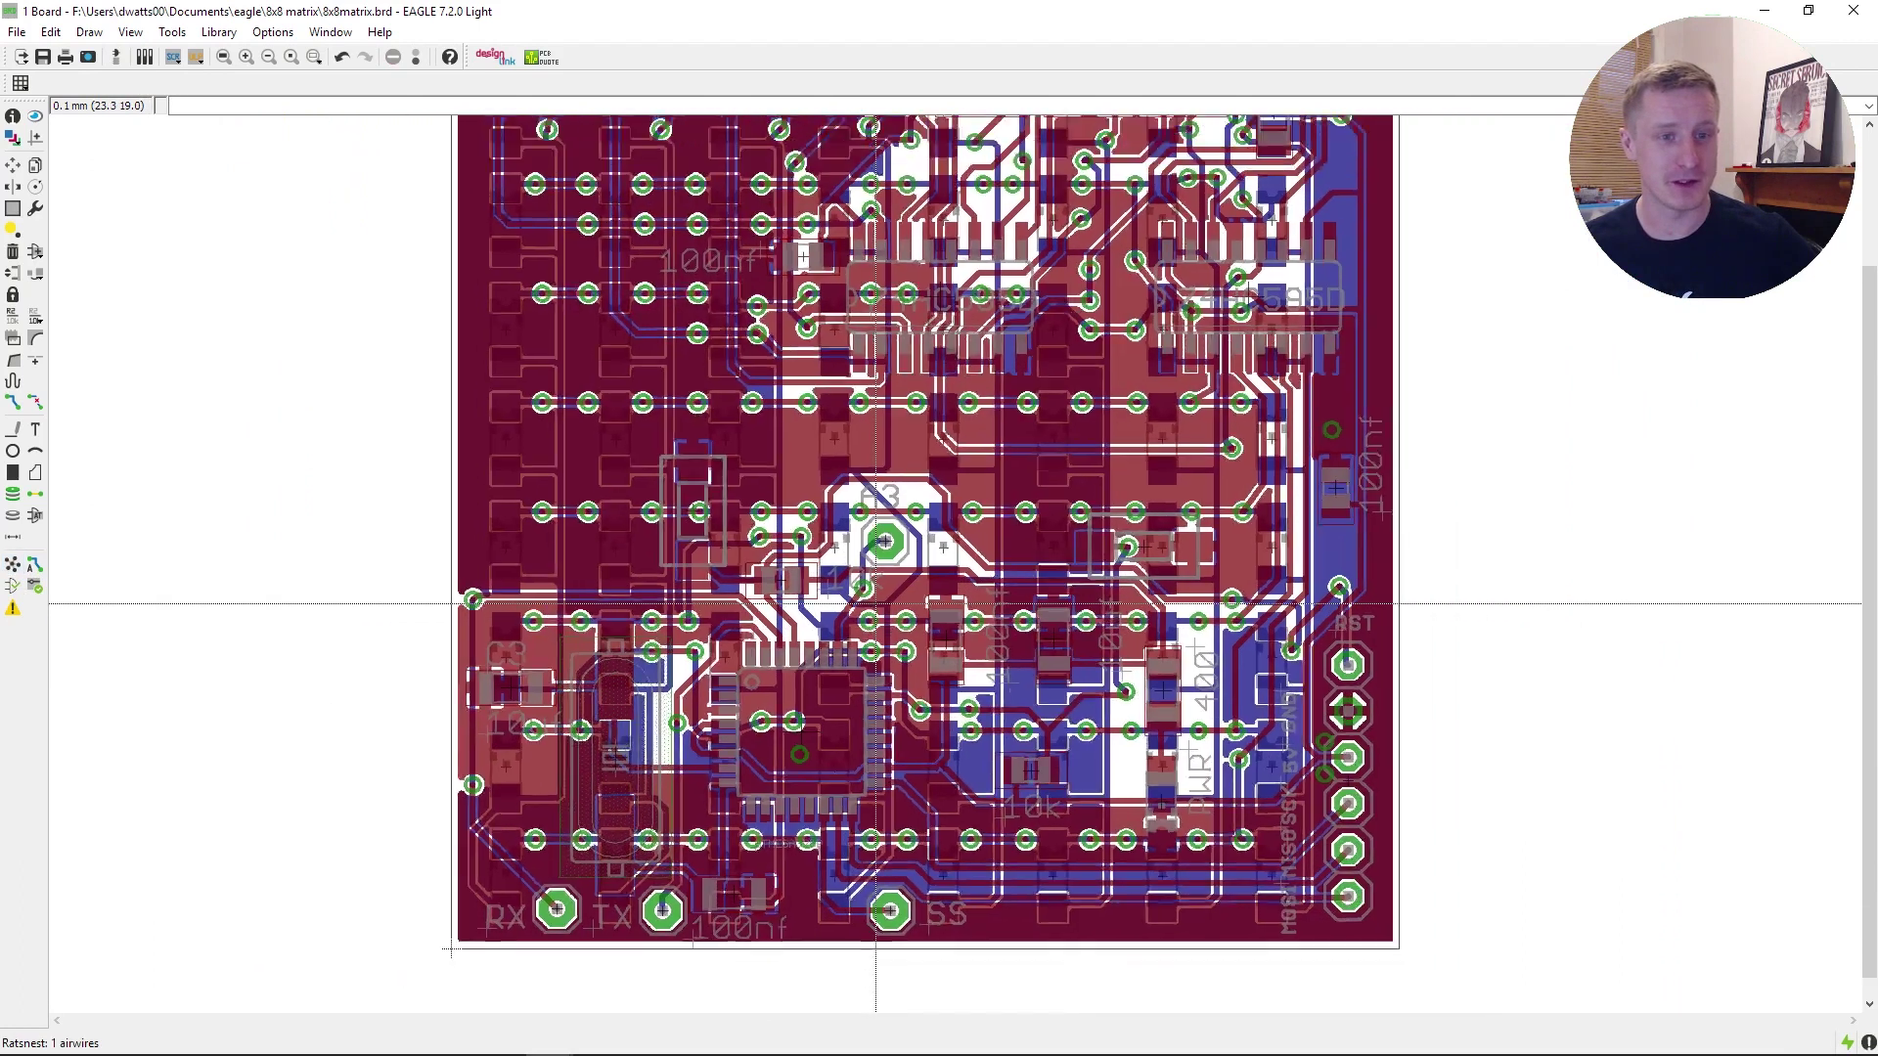
pyautogui.scroll(1, 896, 494)
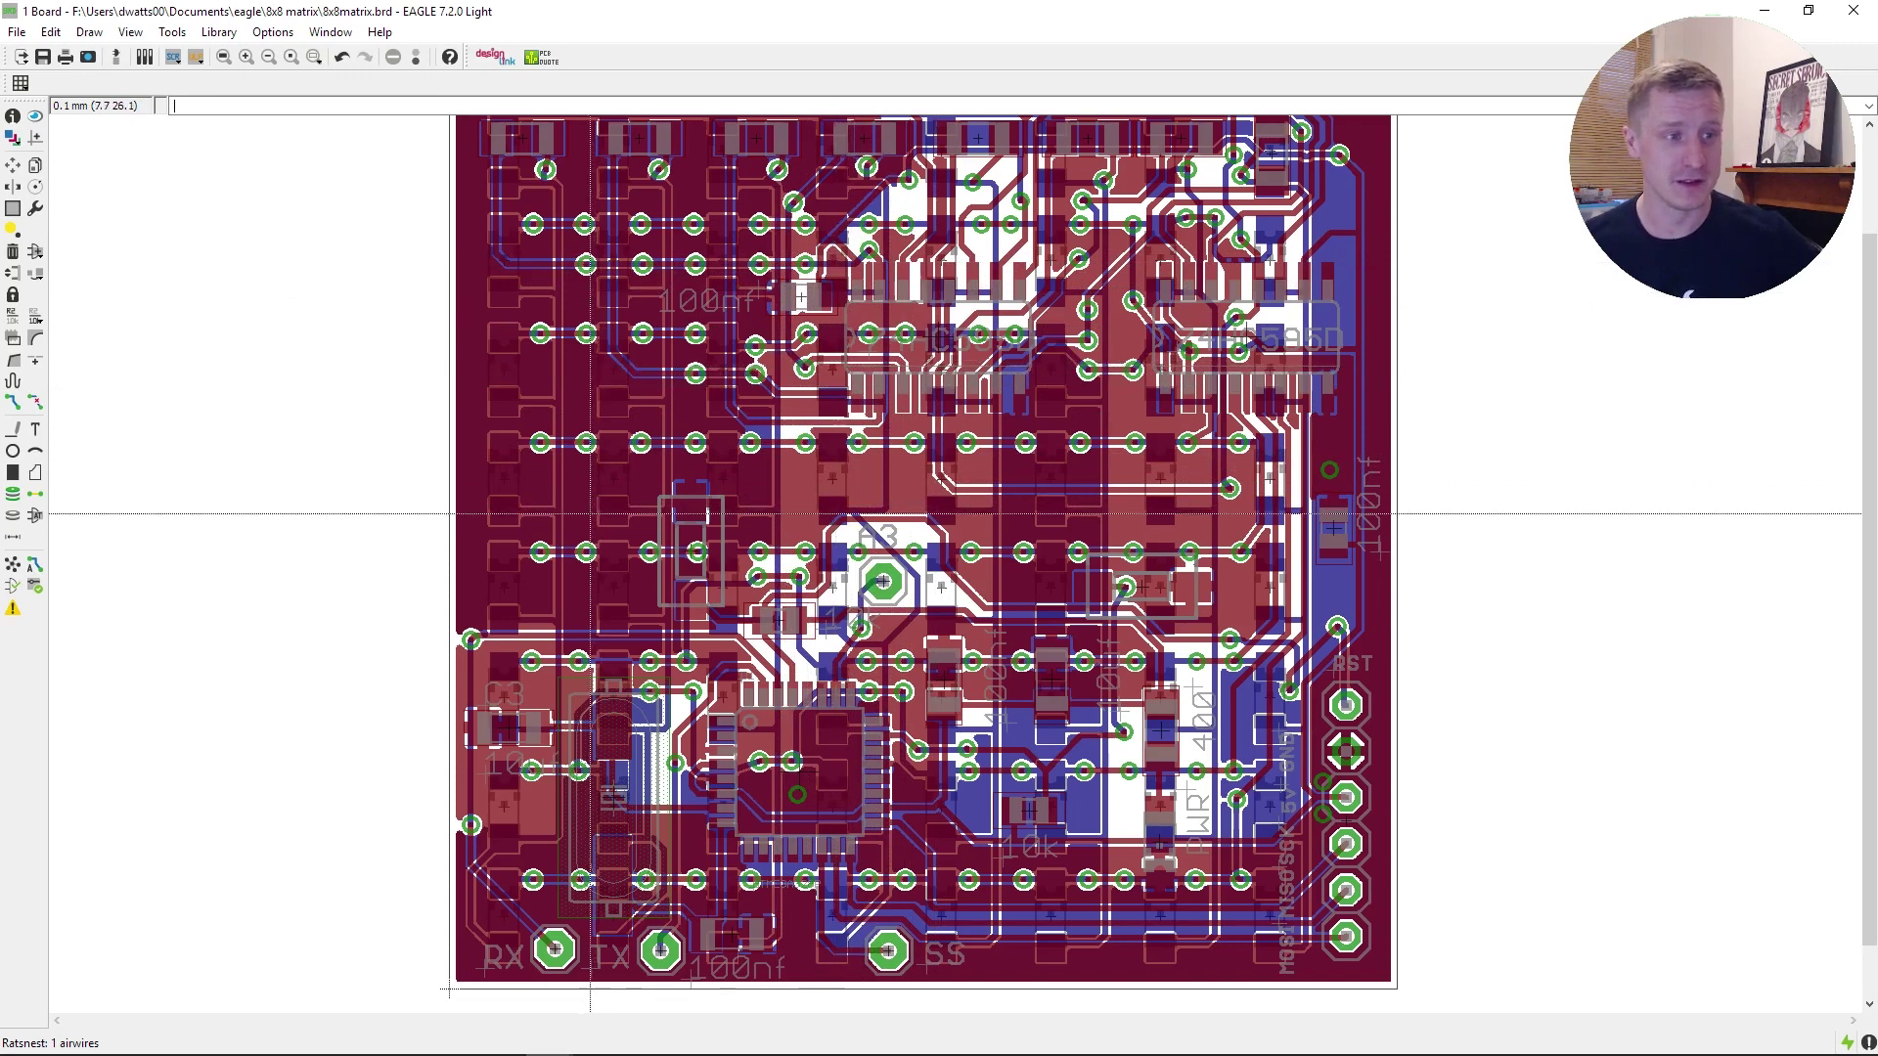
pyautogui.scroll(-3, 589, 514)
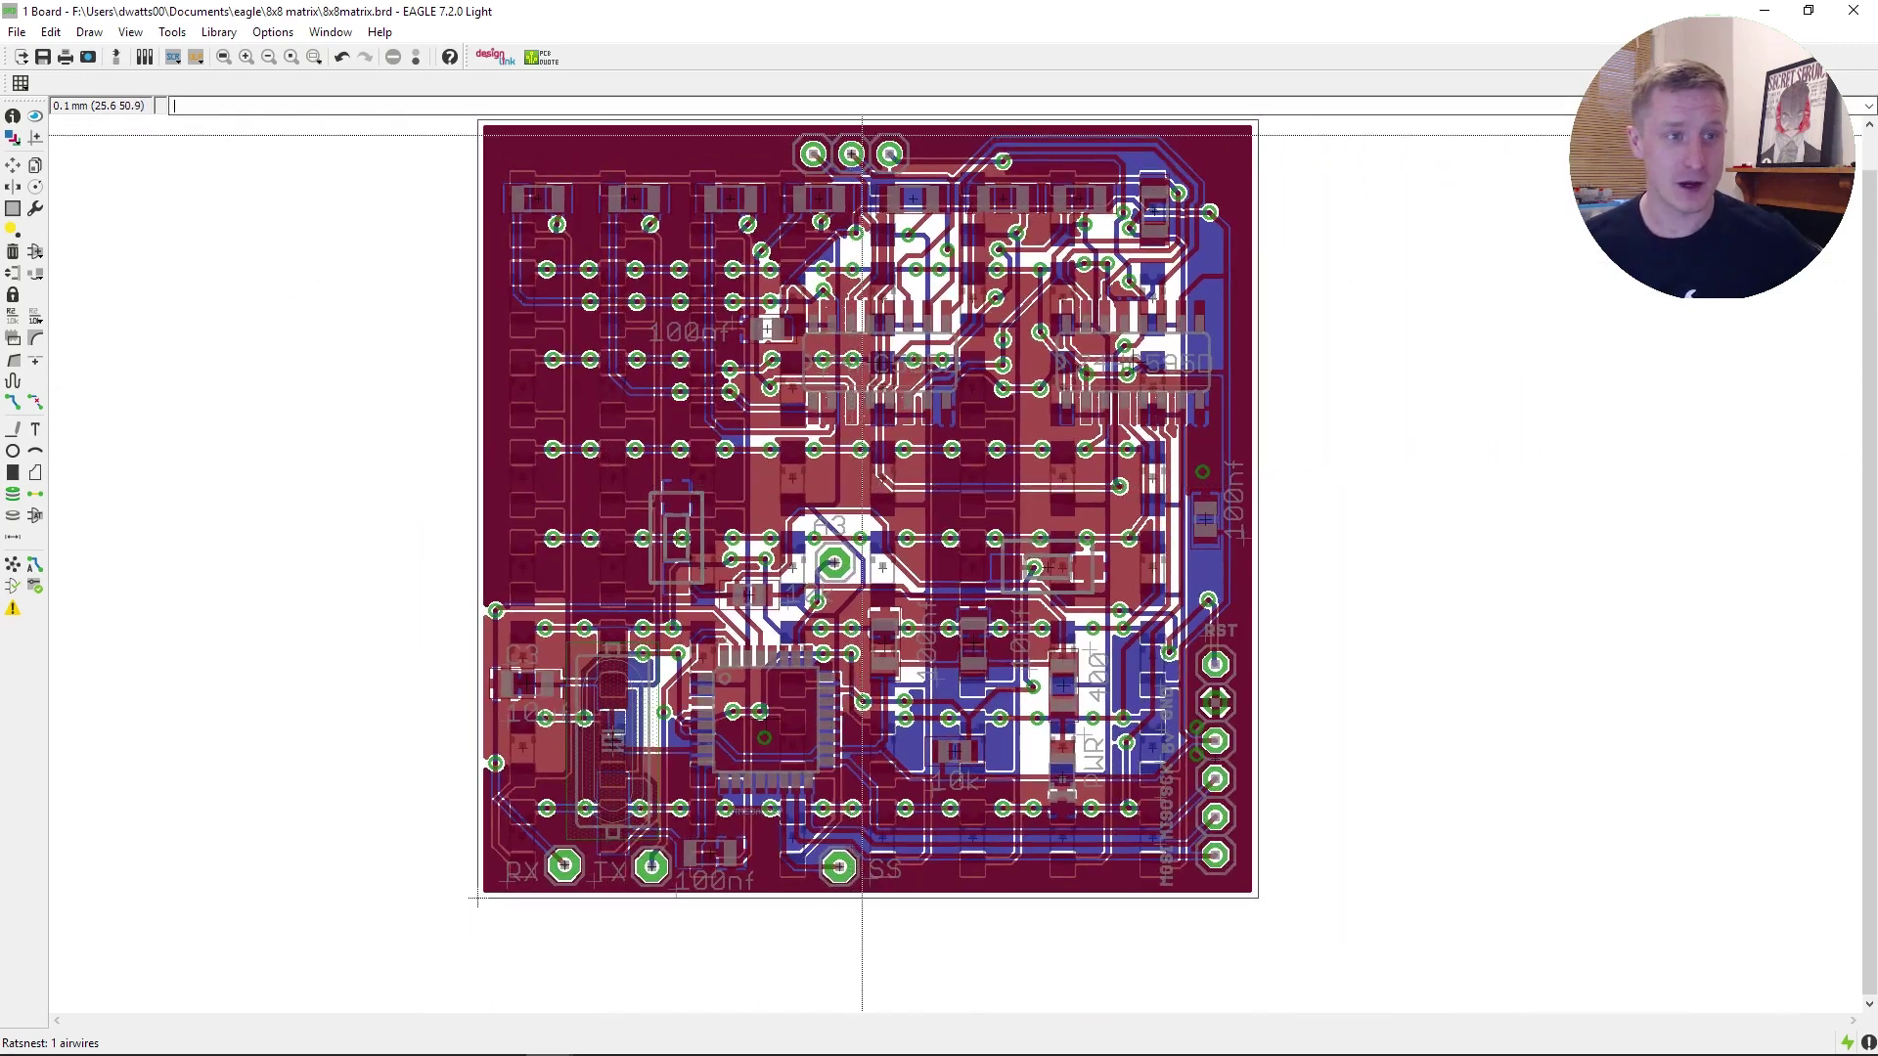
pyautogui.scroll(3, 862, 133)
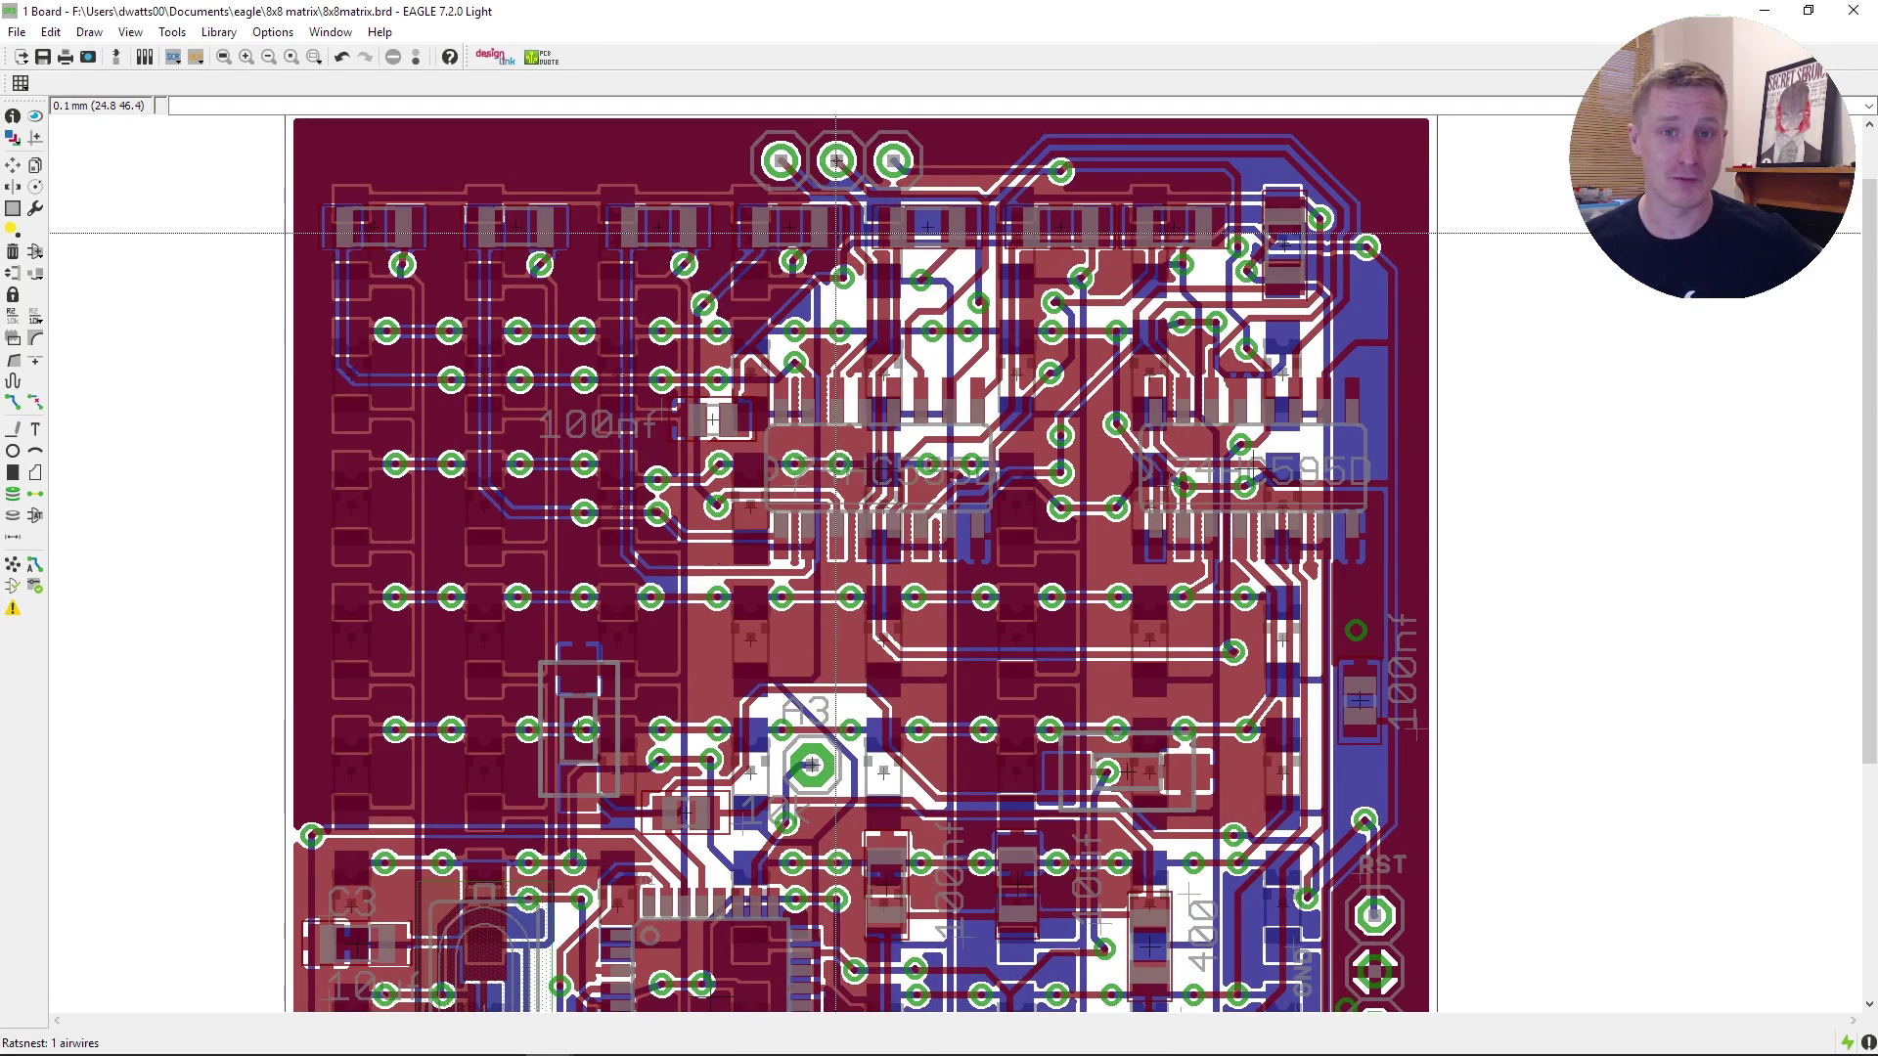
pyautogui.scroll(-5, 1262, 753)
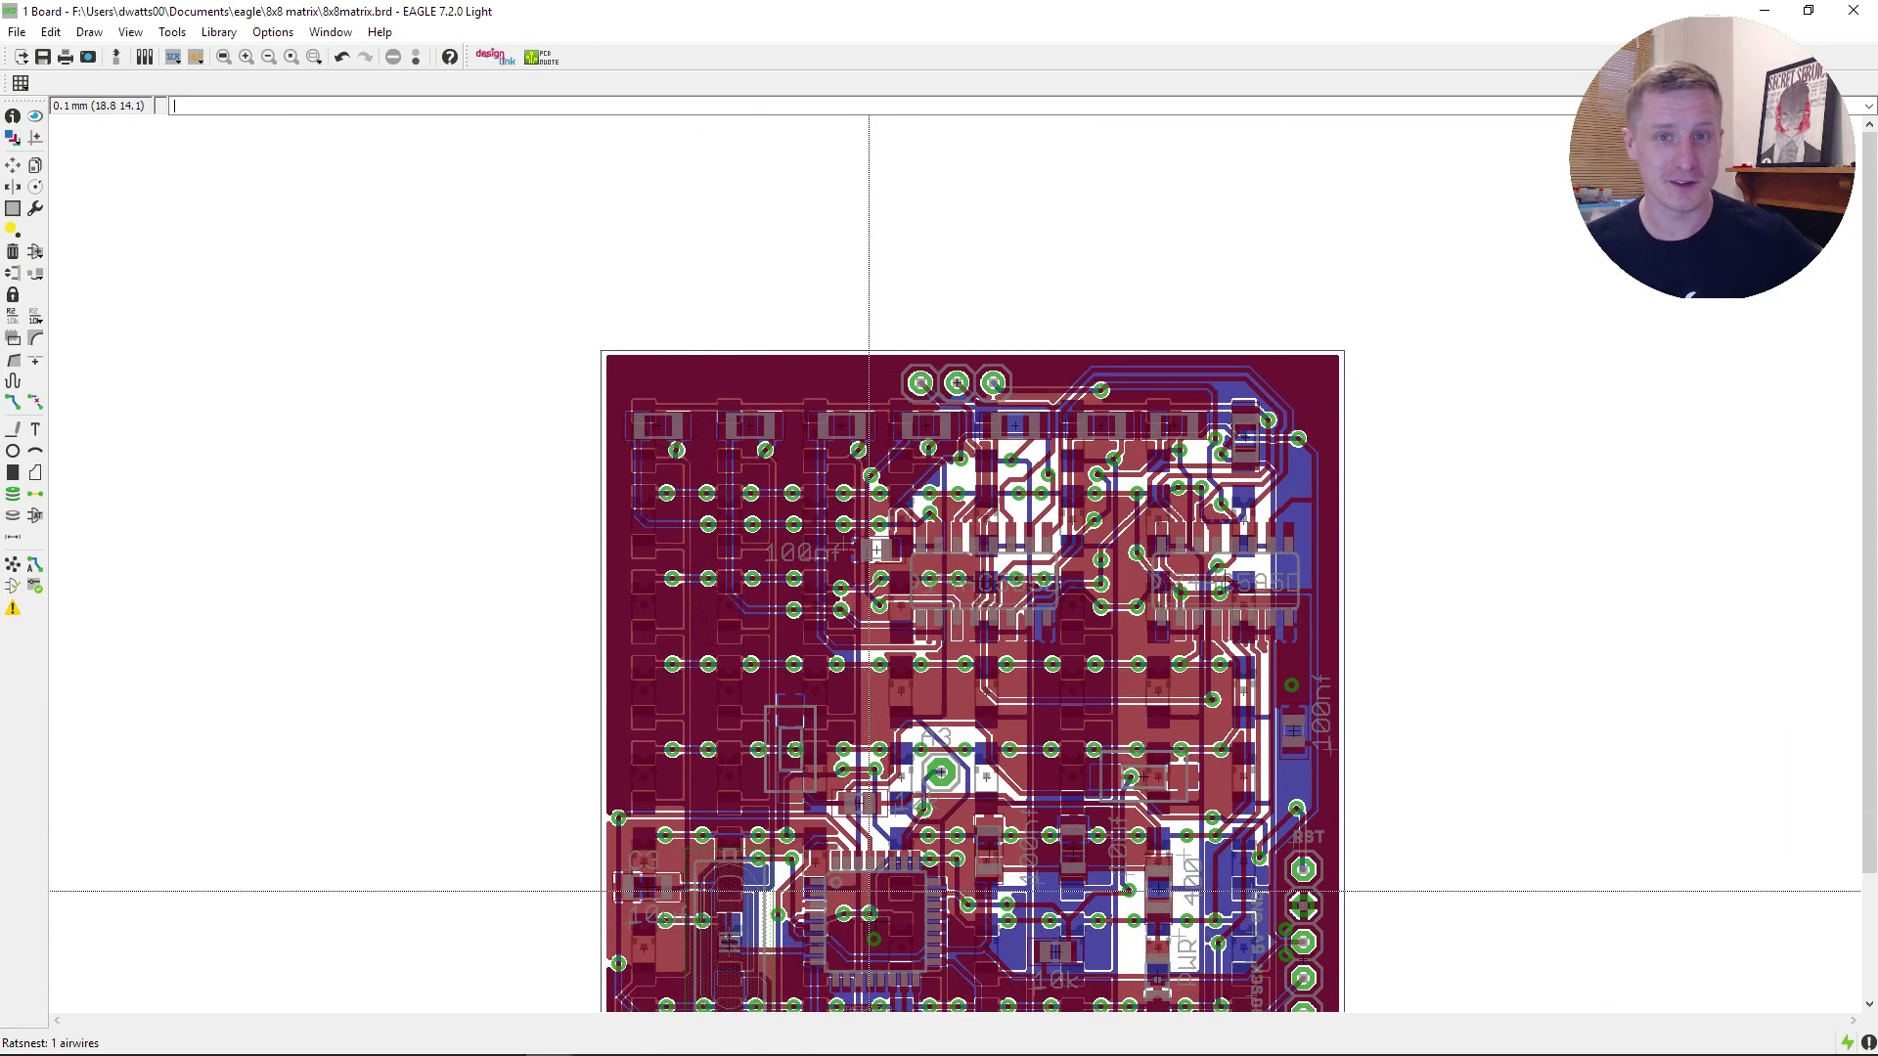
pyautogui.hotkey('alt', 'F2')
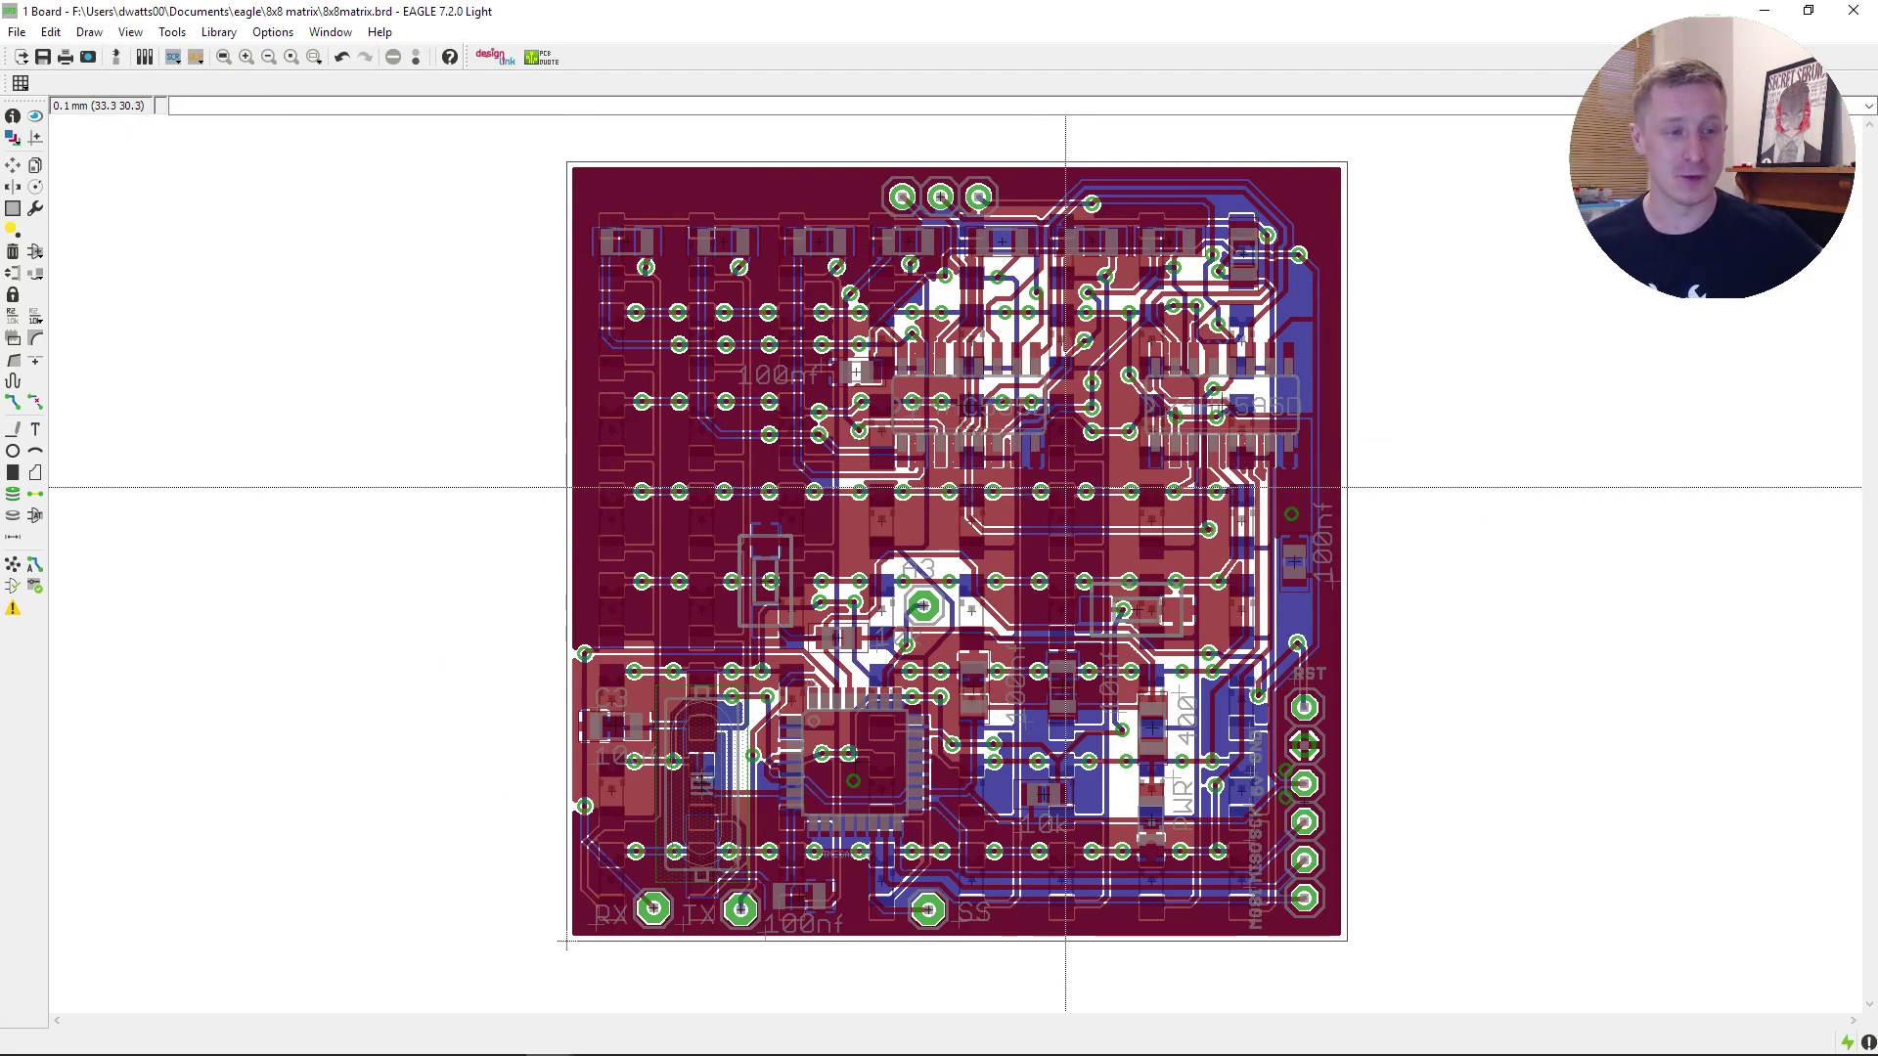
pyautogui.scroll(3, 1065, 487)
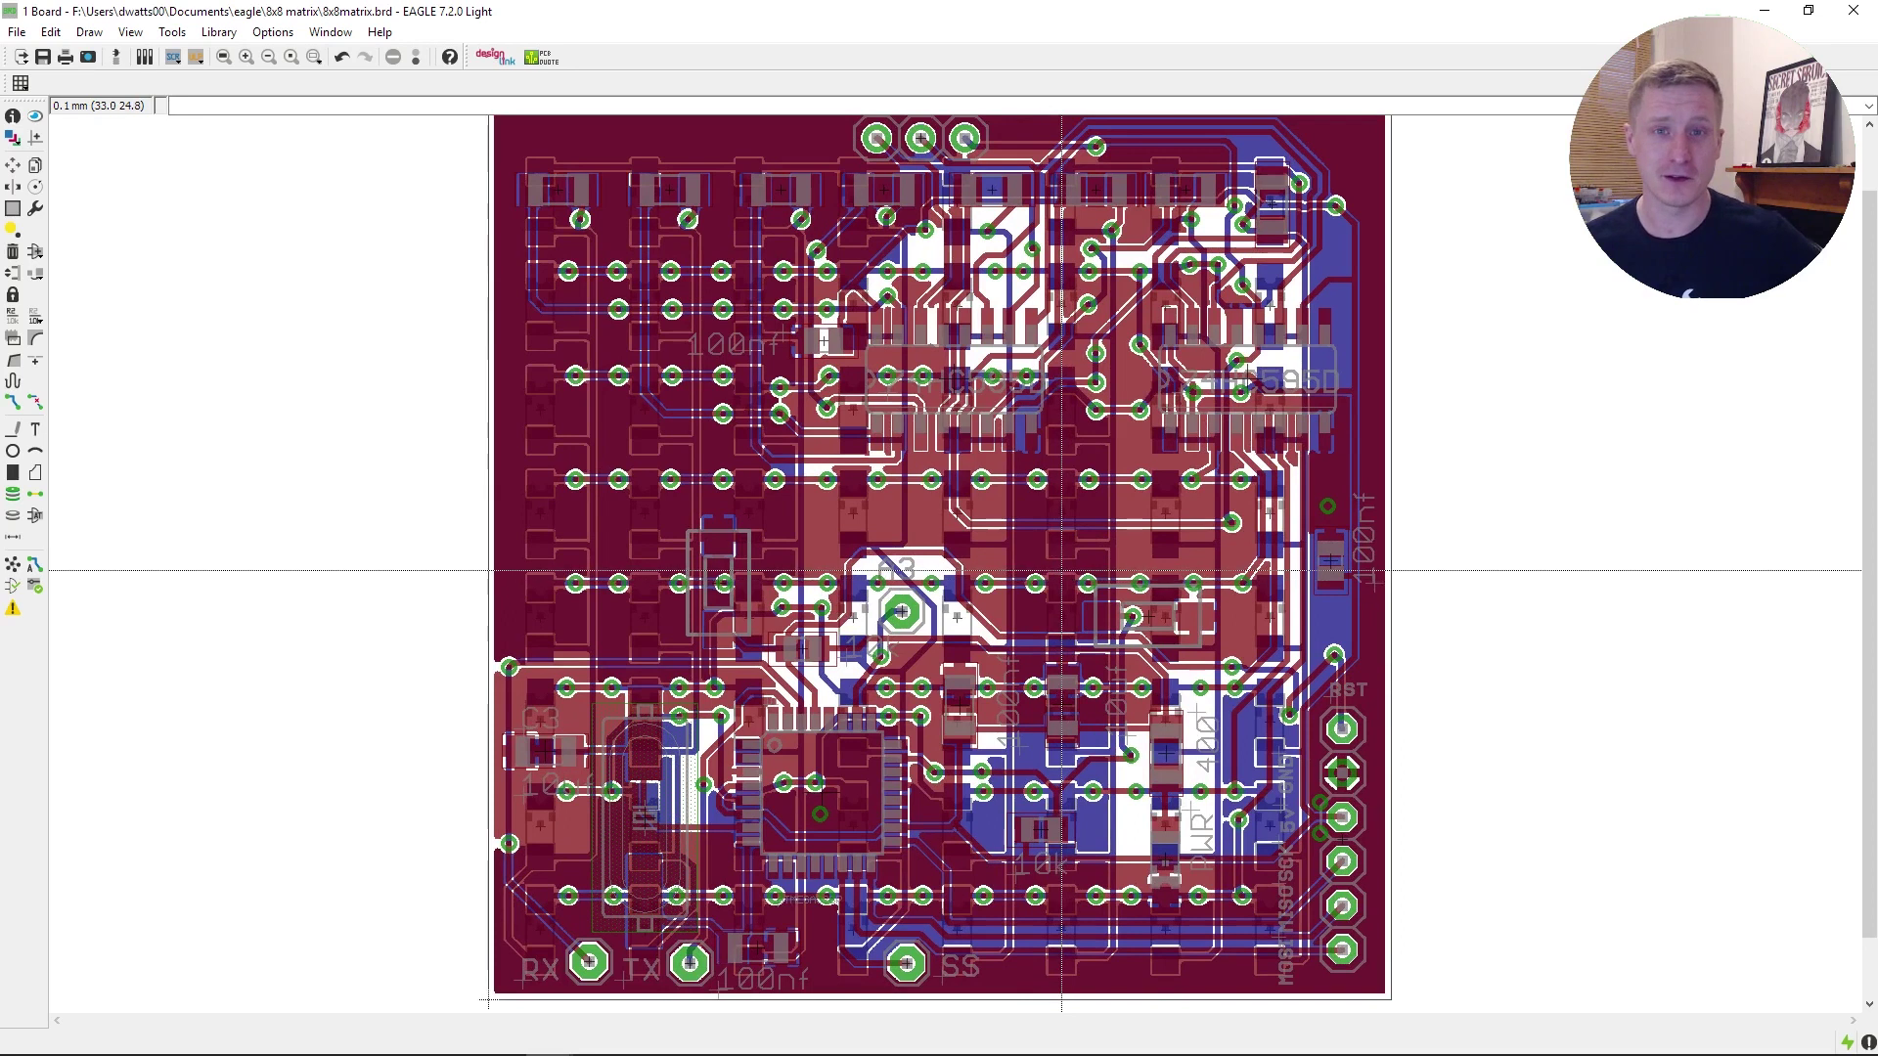